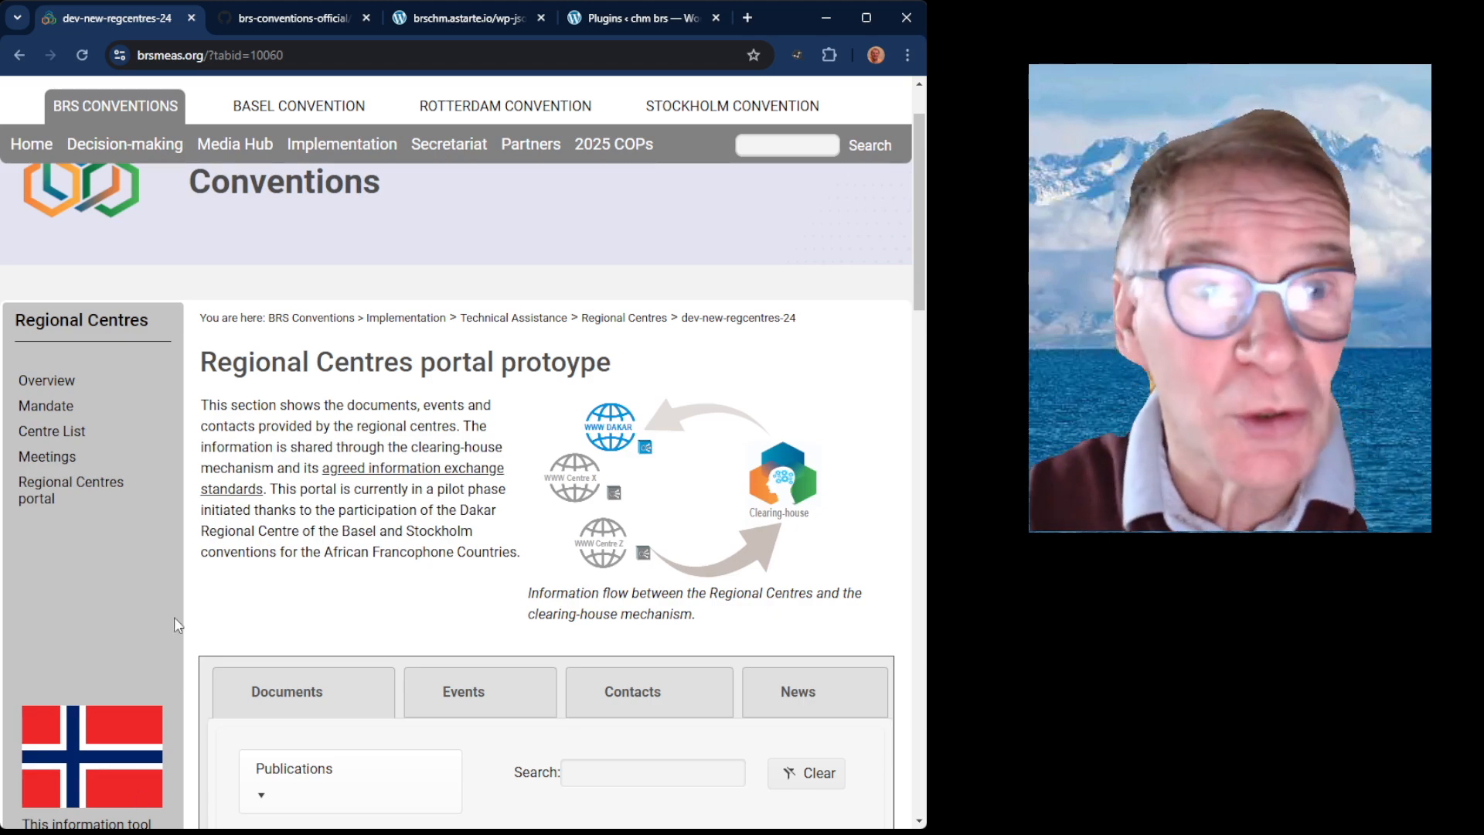
Step: Review the Regional Centres portal's document section and the RC_wordpress_plugin repository on GitHub, including its code download options and README
{"action": "scroll", "coordinate": [275, 596], "scroll_direction": "down", "scroll_amount": 2}
{"action": "scroll", "coordinate": [272, 597], "scroll_direction": "down", "scroll_amount": 2}
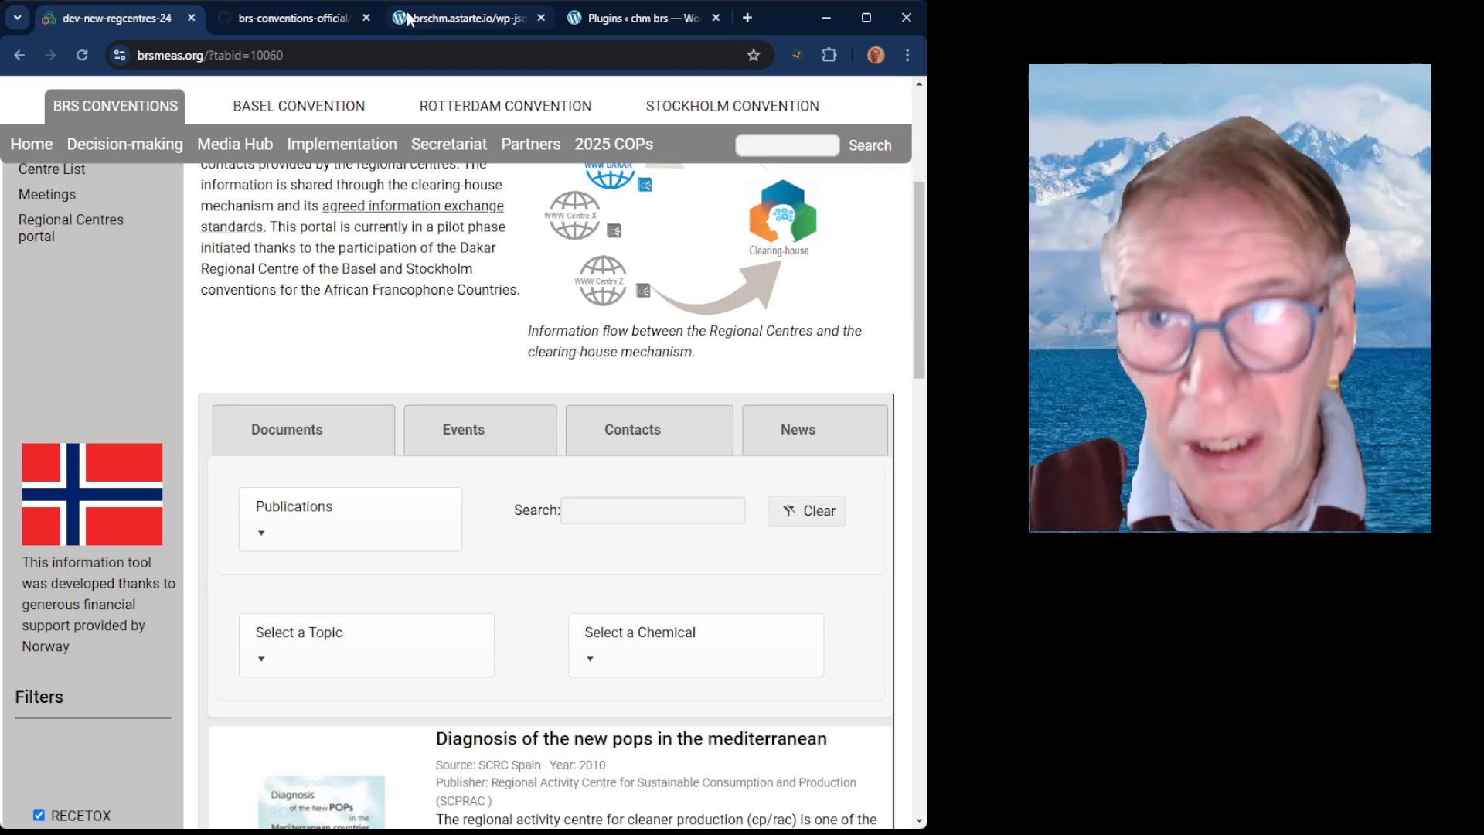
{"action": "left_click", "coordinate": [332, 20]}
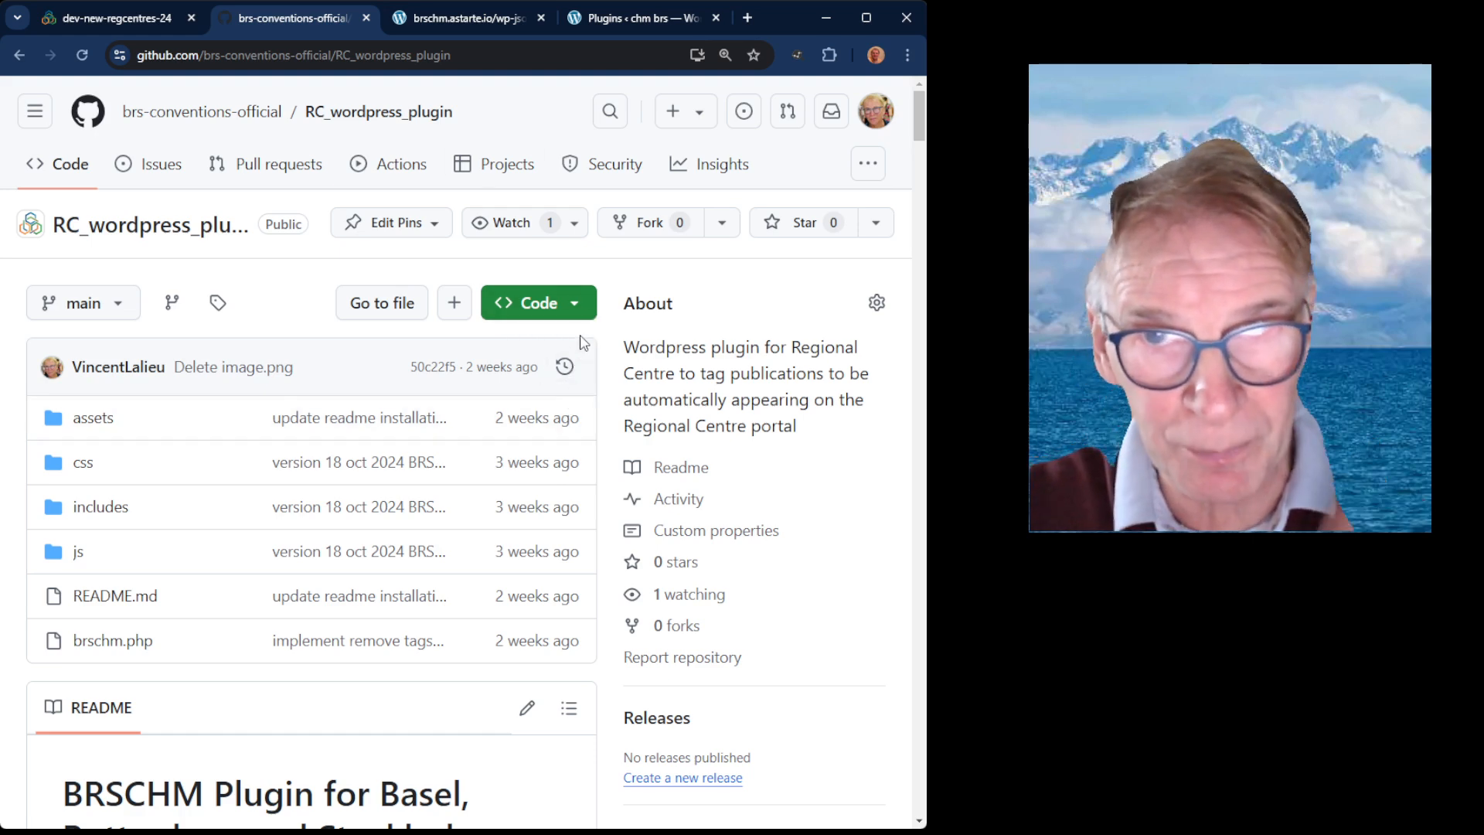
{"action": "left_click", "coordinate": [582, 312]}
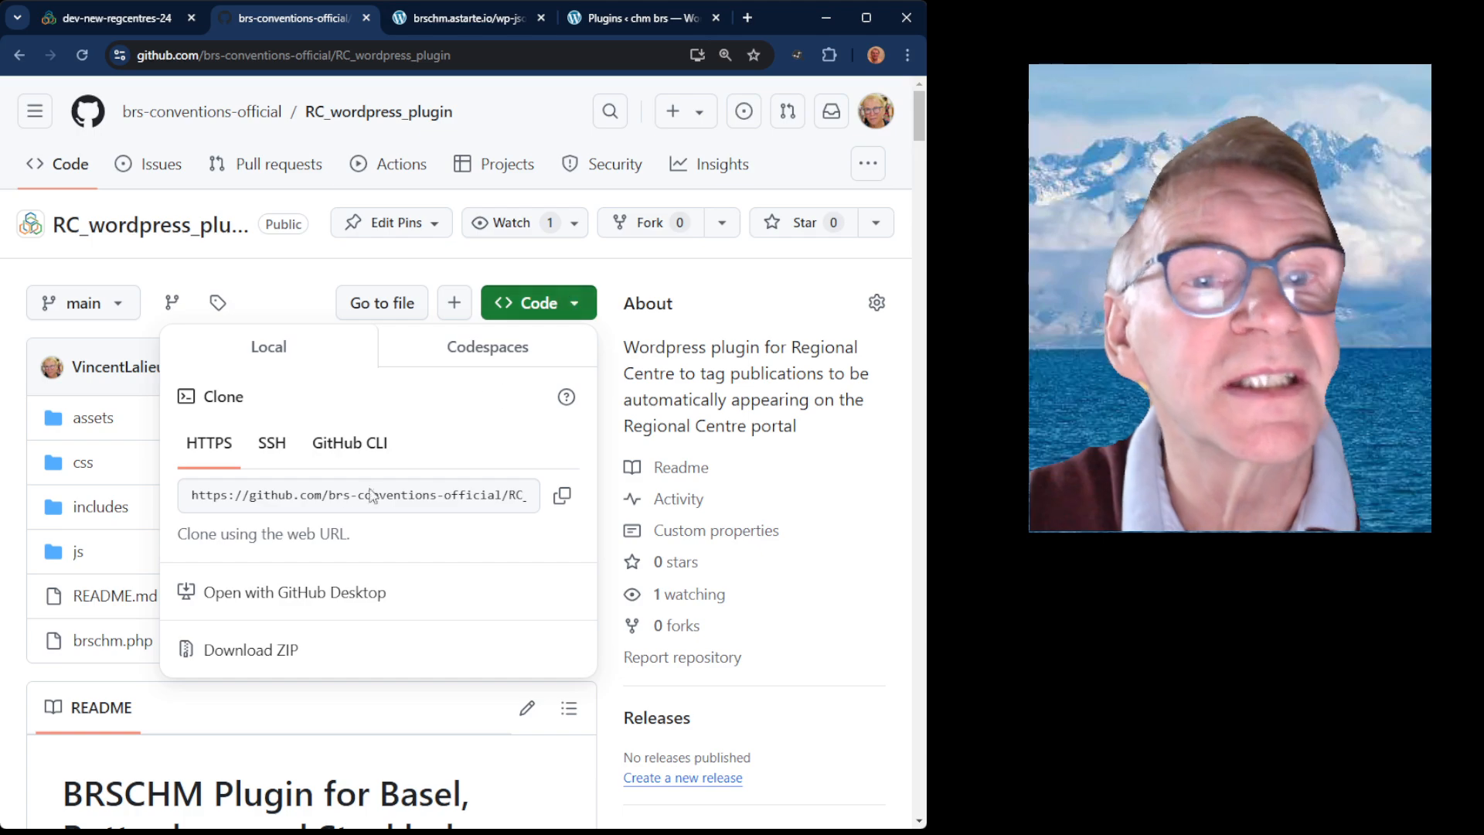
{"action": "left_click", "coordinate": [849, 278]}
{"action": "scroll", "coordinate": [446, 454], "scroll_direction": "down", "scroll_amount": 5}
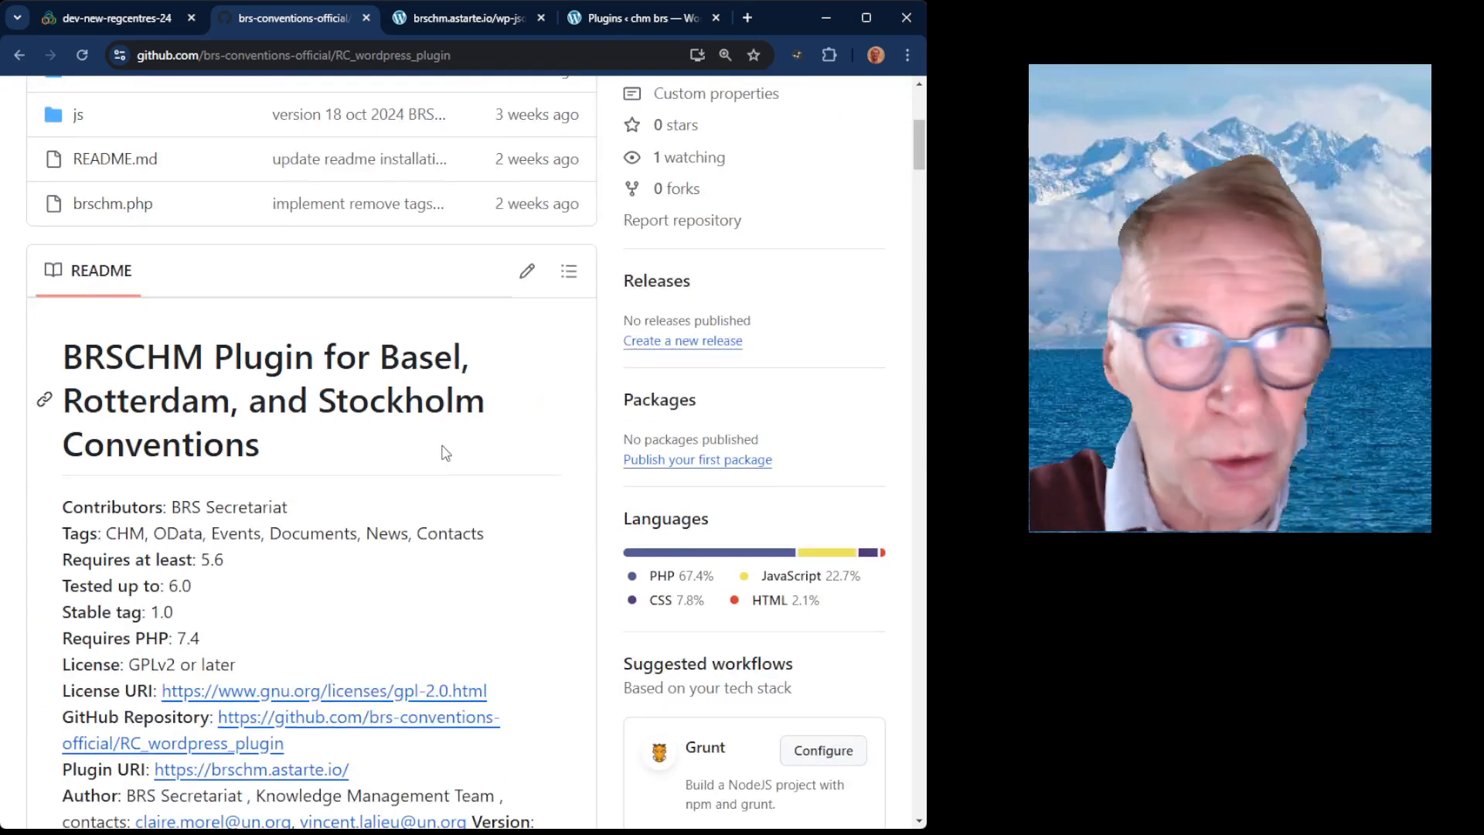
{"action": "scroll", "coordinate": [364, 456], "scroll_direction": "down", "scroll_amount": 3}
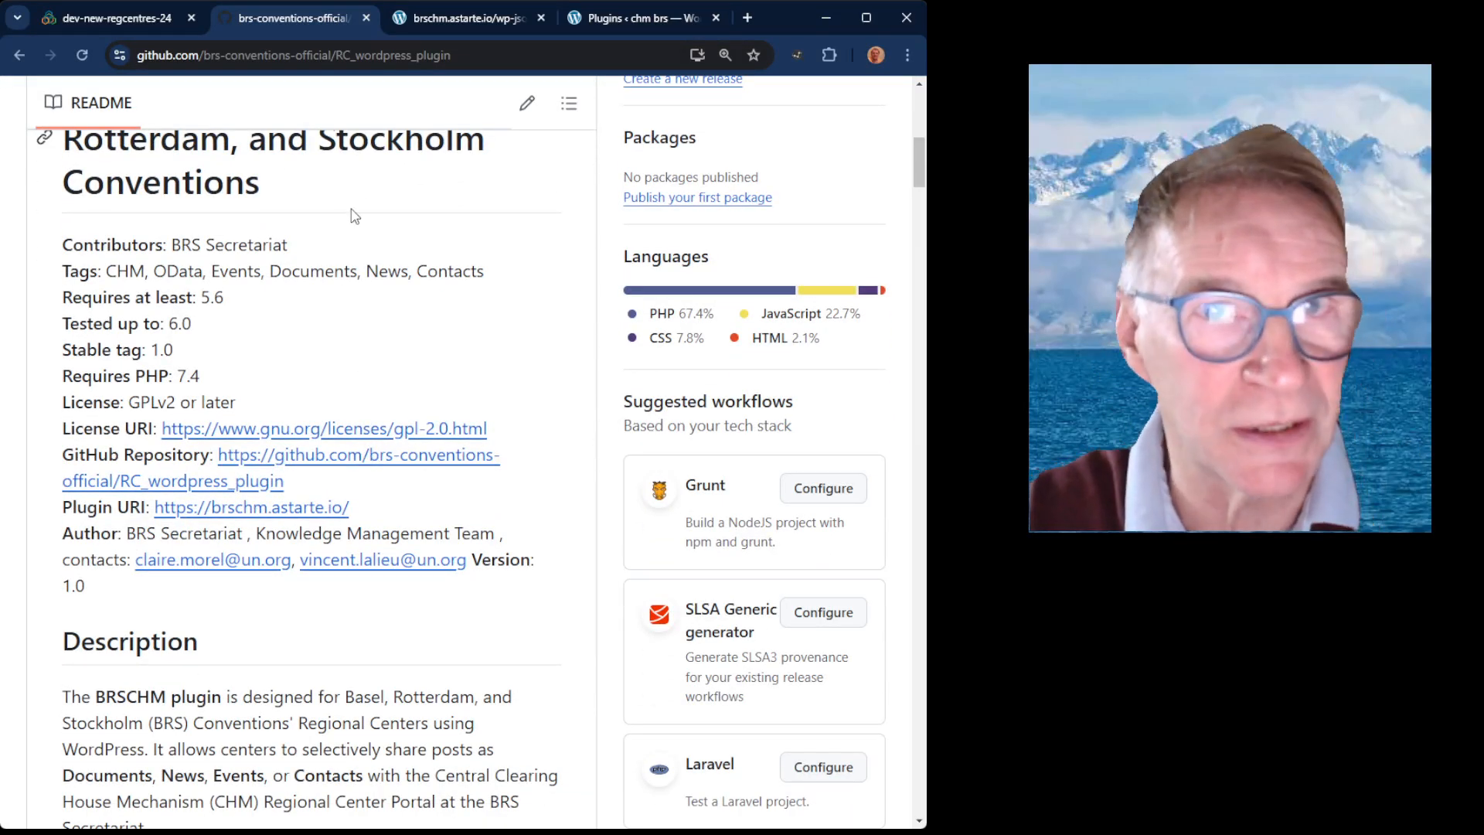
Step: Activate the BRSCHM plugin on the chm brs WordPress site
{"action": "left_click", "coordinate": [405, 20]}
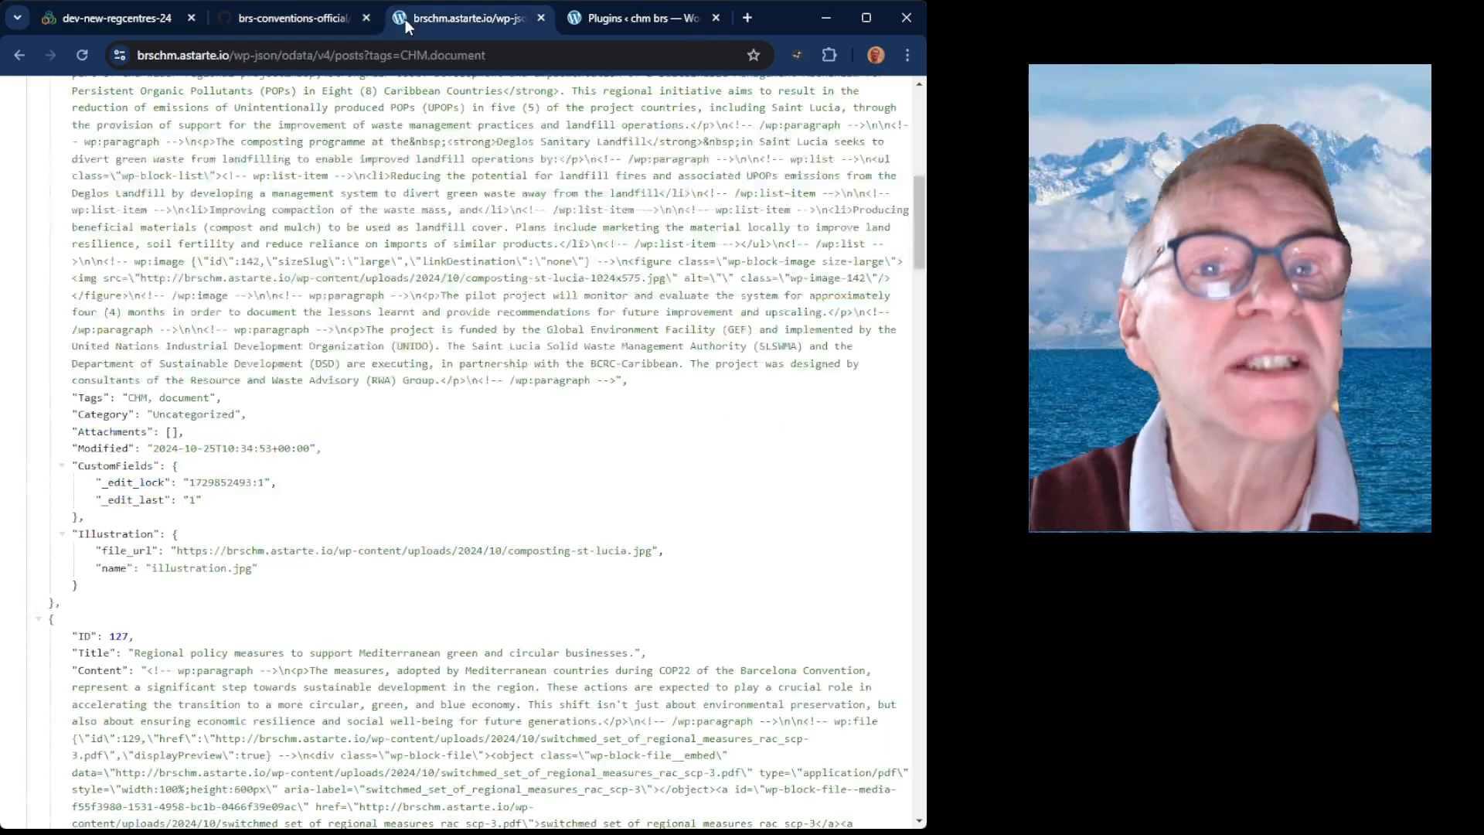
{"action": "left_click", "coordinate": [595, 23]}
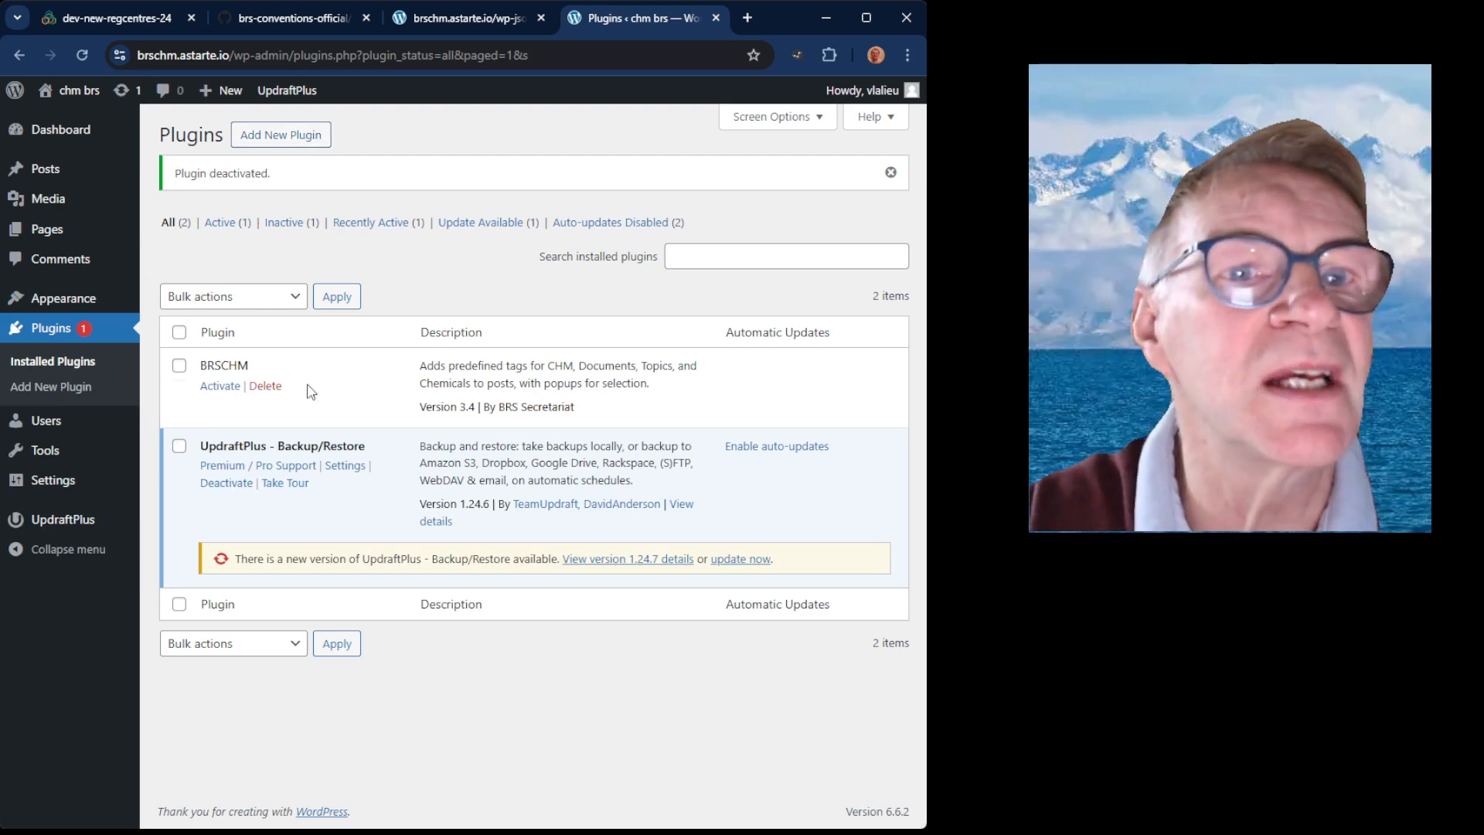
{"action": "left_click", "coordinate": [219, 386]}
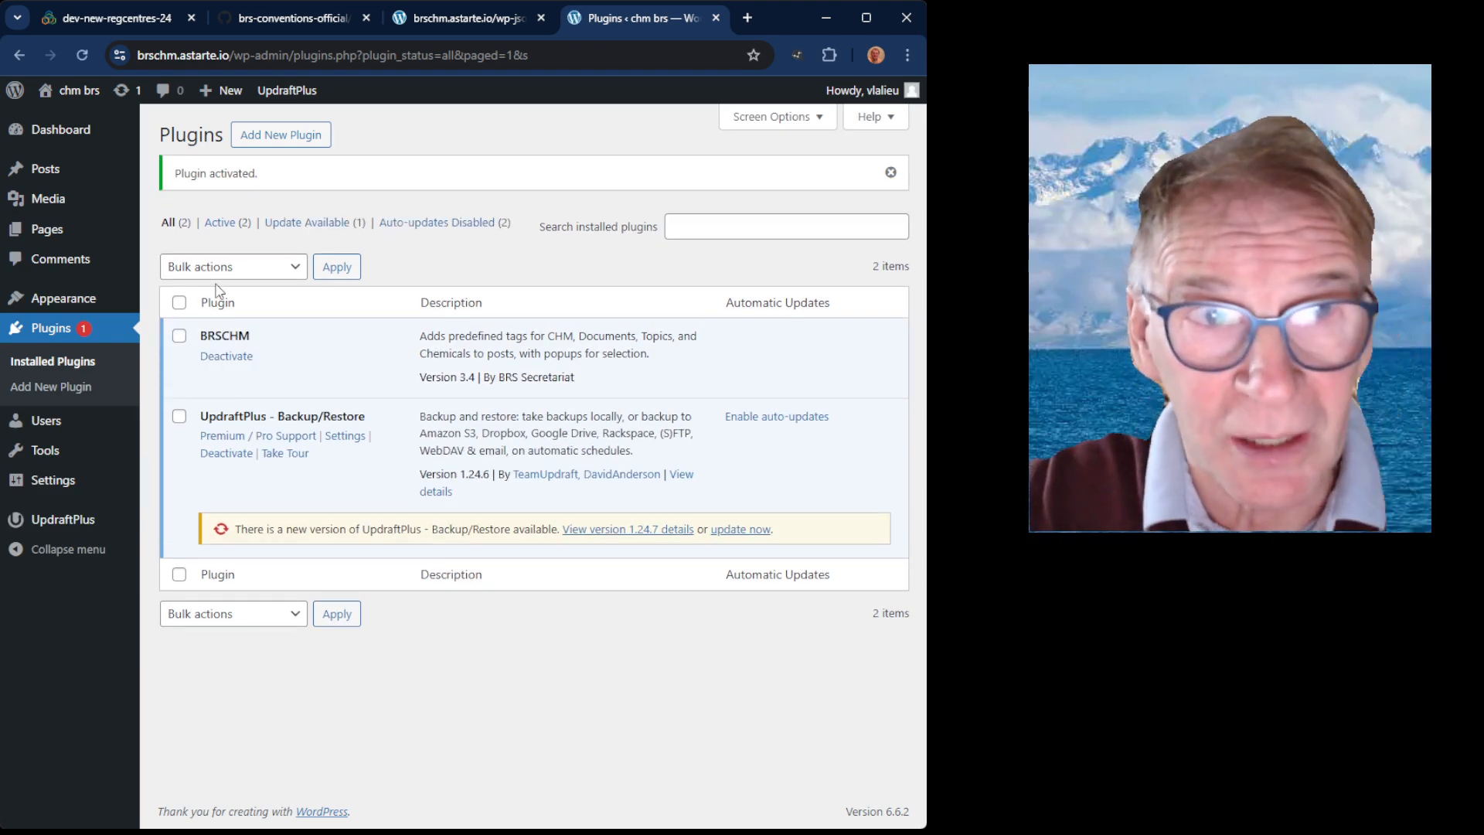
Step: Open the post "Aldrin monitoring in freshewater Fish" for editing and examine its topic selection under BRS Clearing House
{"action": "left_click", "coordinate": [71, 172]}
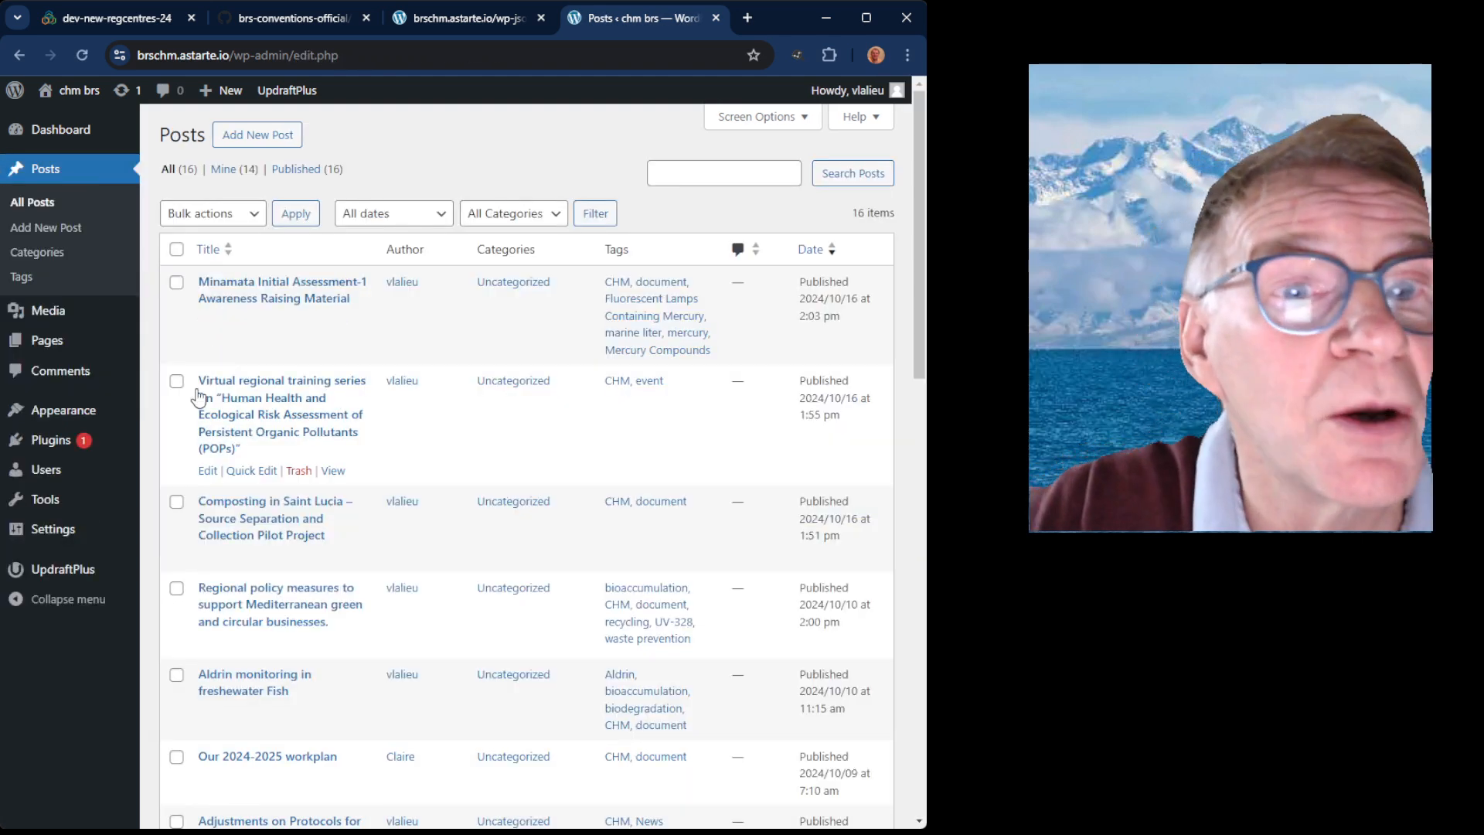
{"action": "left_click", "coordinate": [207, 713]}
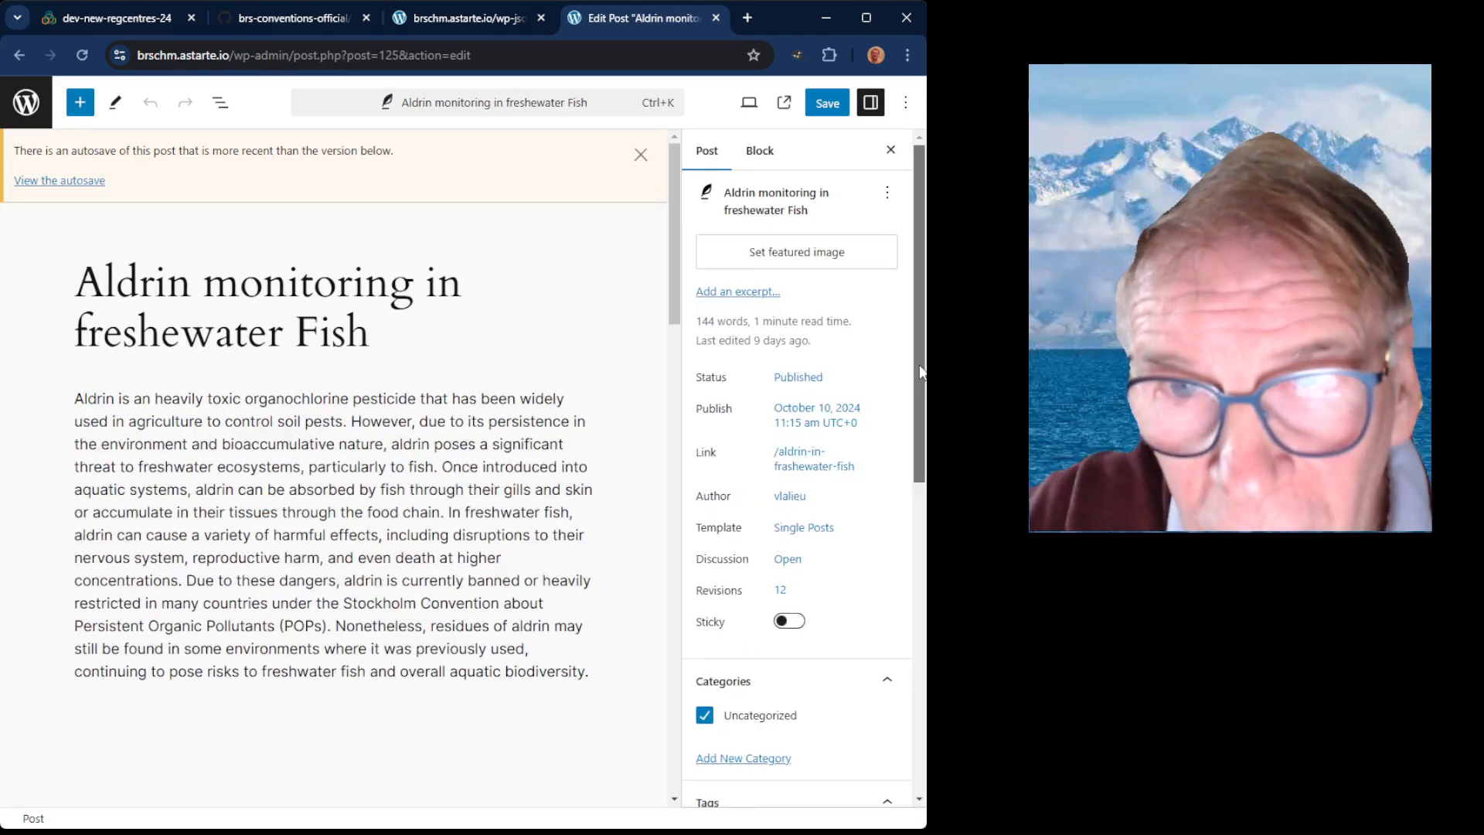
{"action": "scroll", "coordinate": [898, 334], "scroll_direction": "down", "scroll_amount": 8}
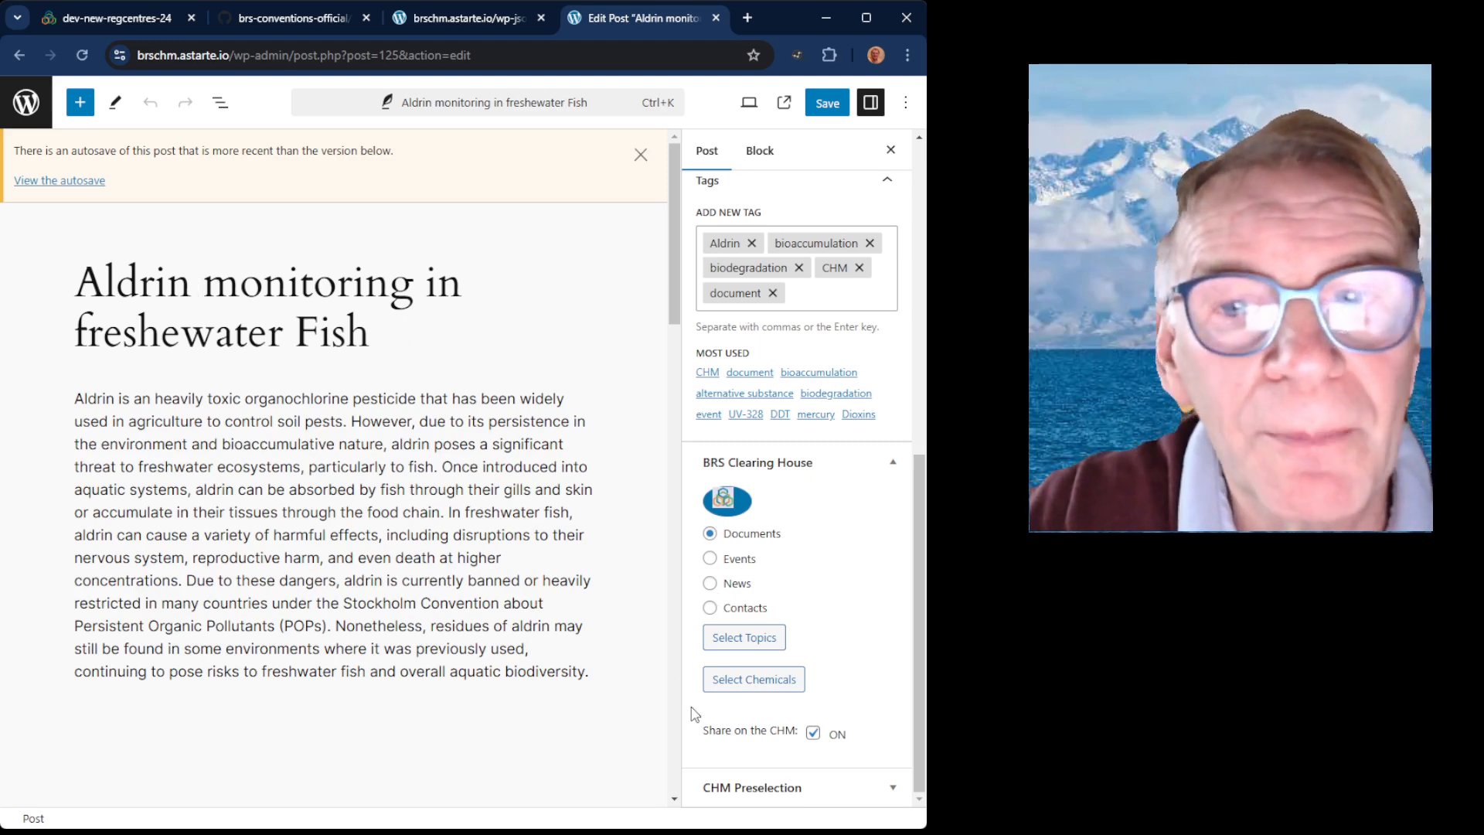
{"action": "left_click", "coordinate": [754, 639]}
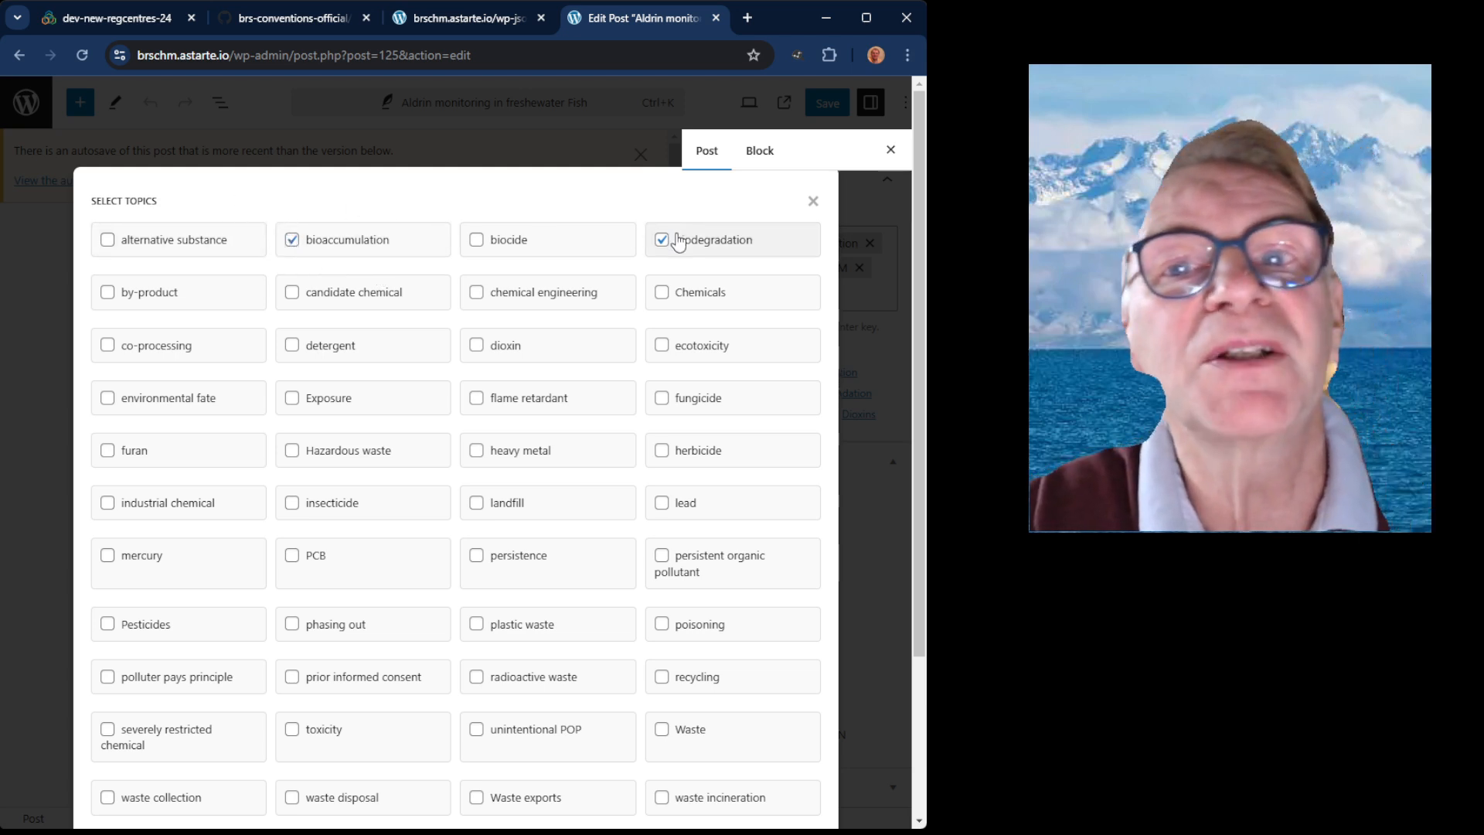
{"action": "left_click", "coordinate": [813, 201]}
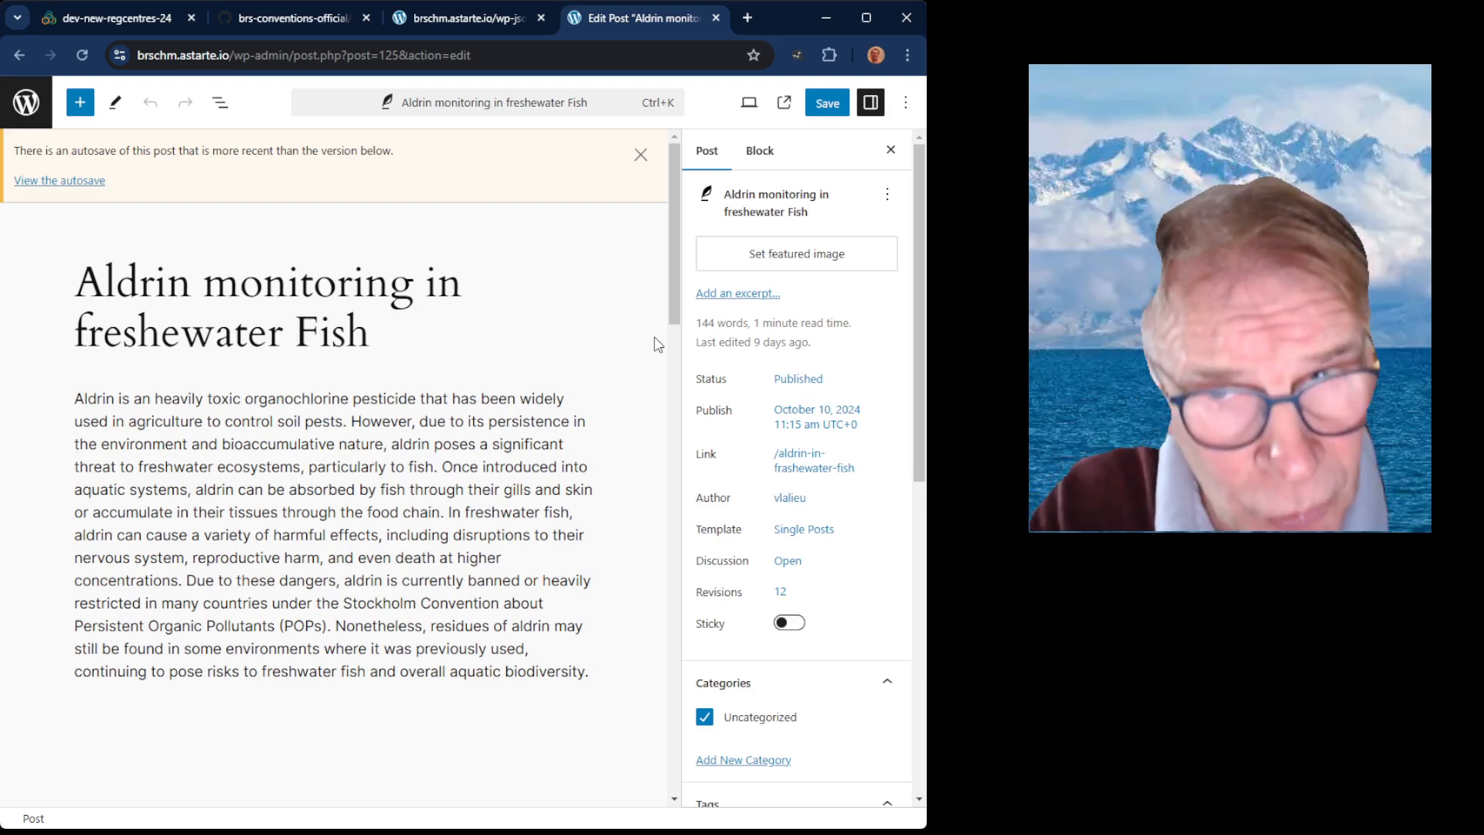
Step: Add the existing tag "marine liter" to the Aldrin monitoring post
{"action": "scroll", "coordinate": [827, 365], "scroll_direction": "down", "scroll_amount": 5}
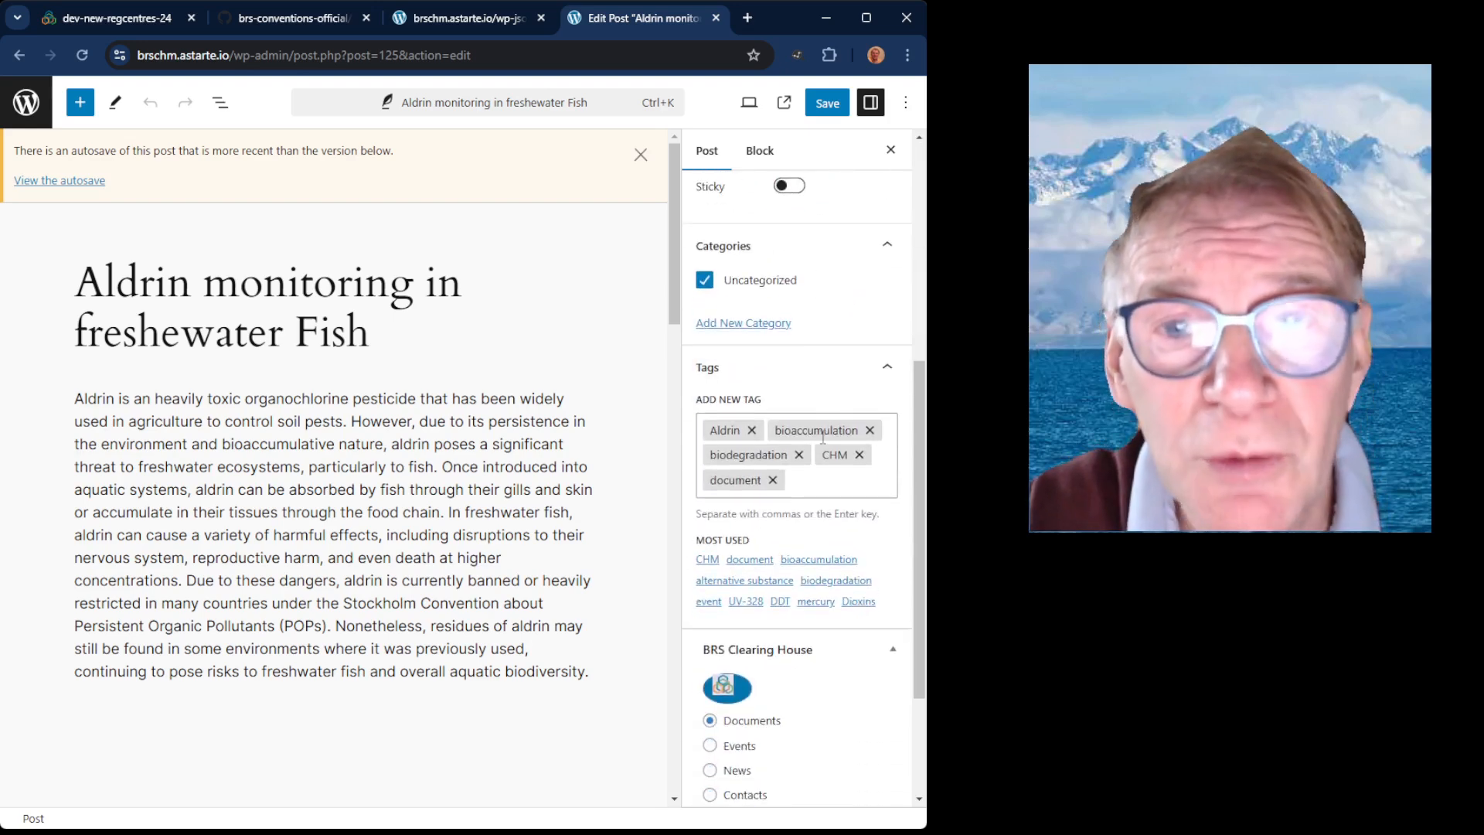
{"action": "left_click", "coordinate": [817, 489]}
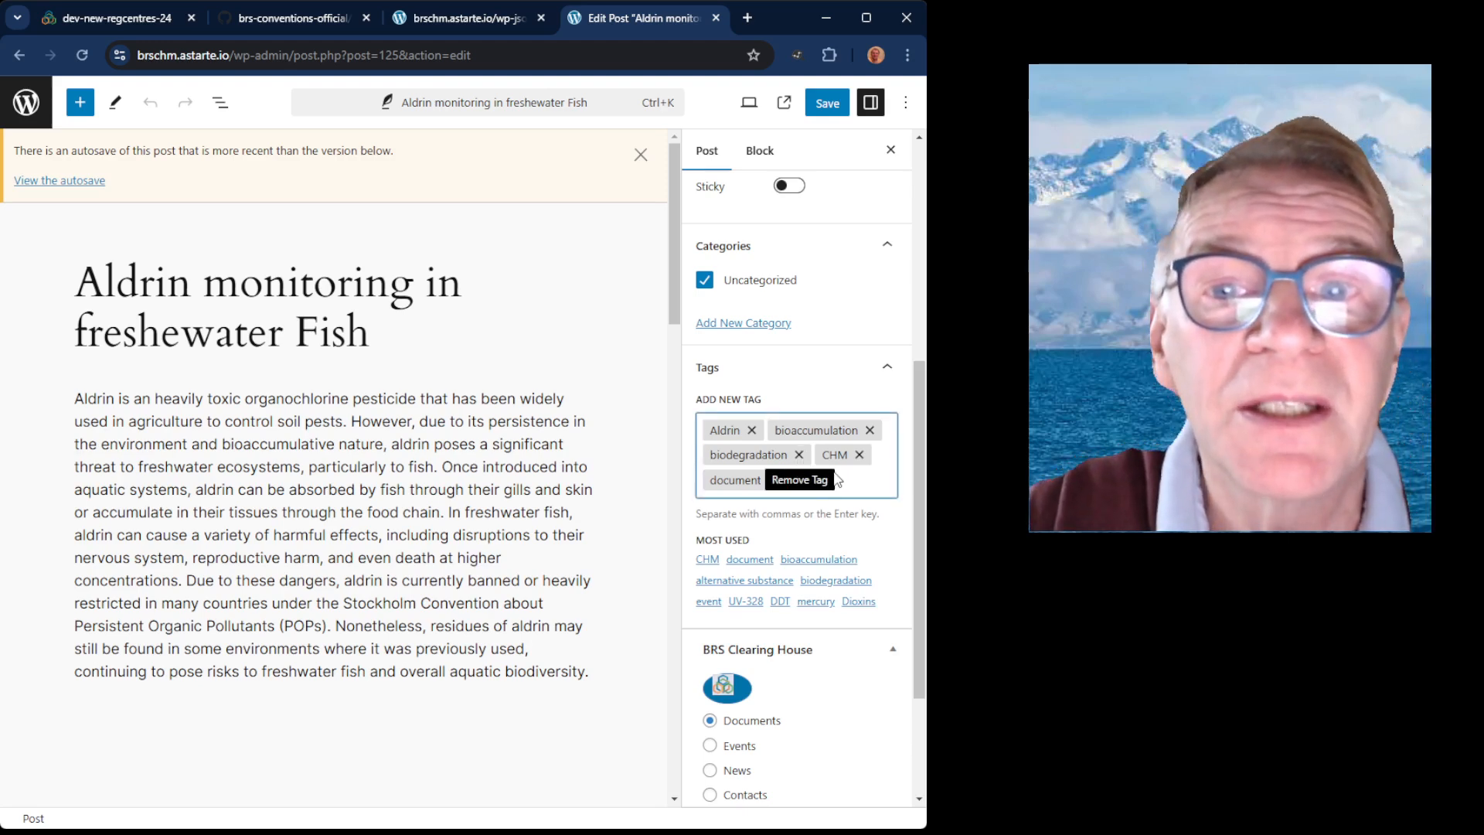
{"action": "type", "text": "Mari"}
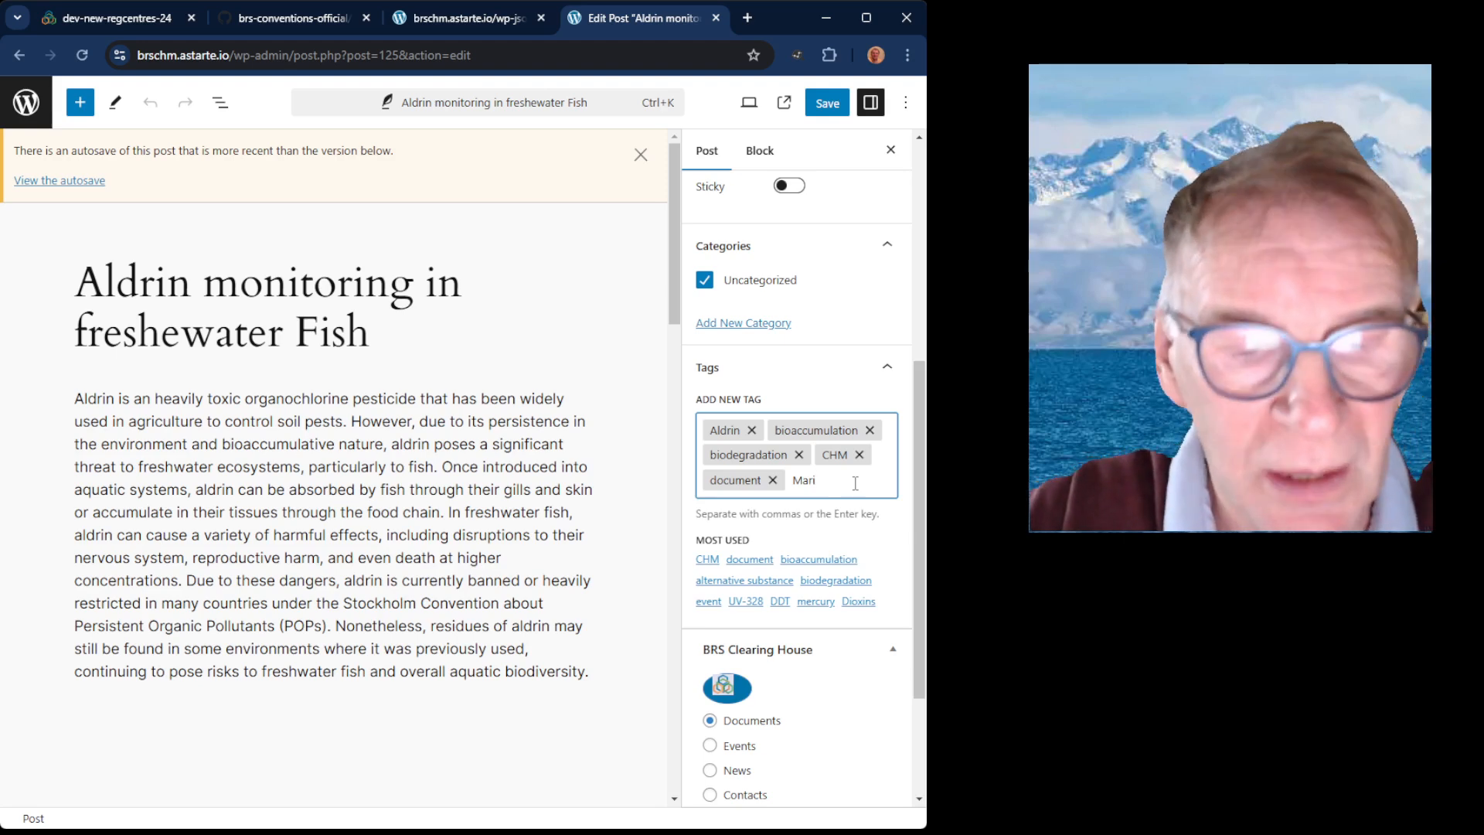
{"action": "type", "text": "me"}
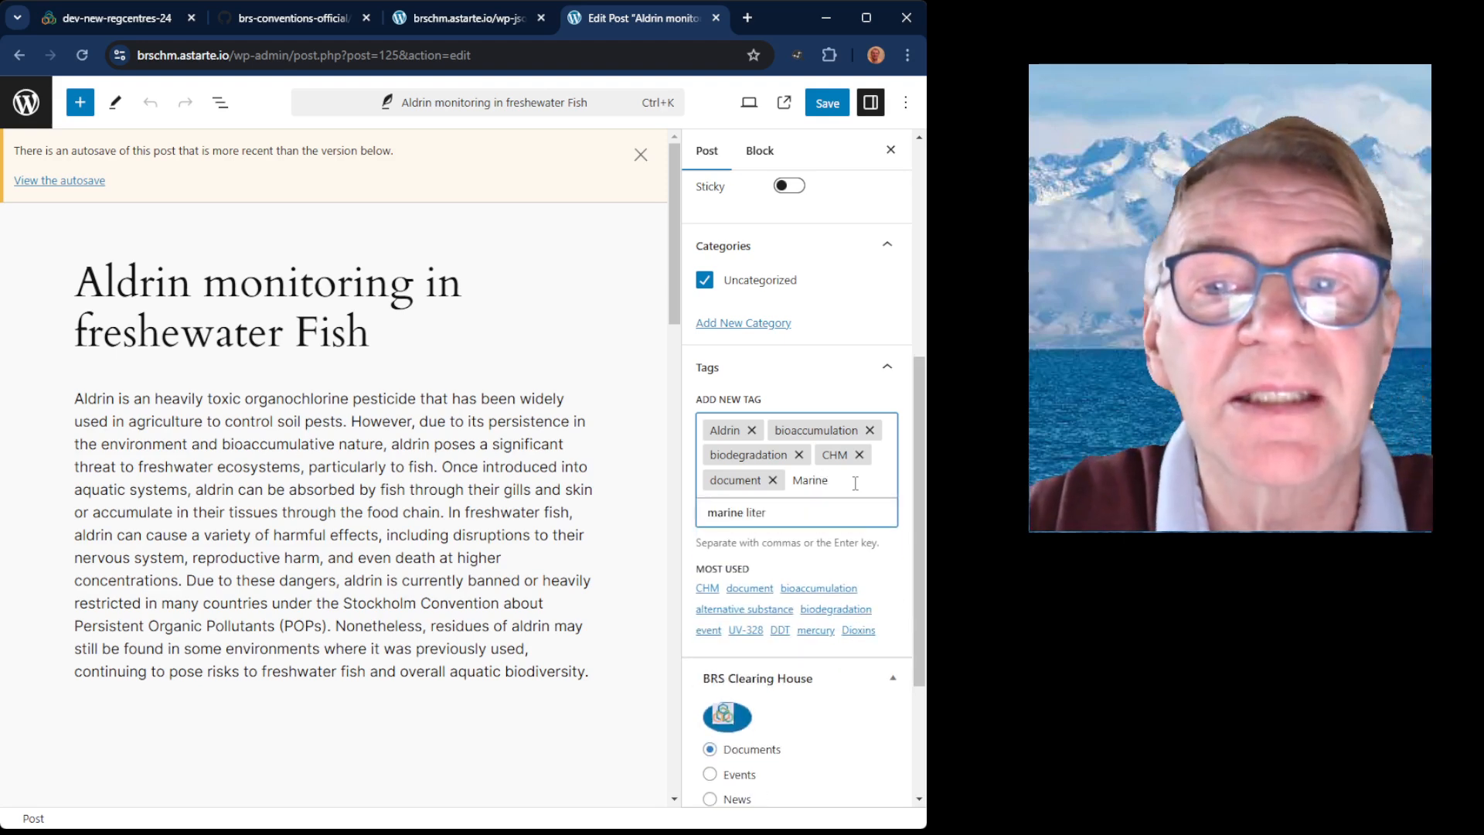
{"action": "left_click", "coordinate": [754, 513]}
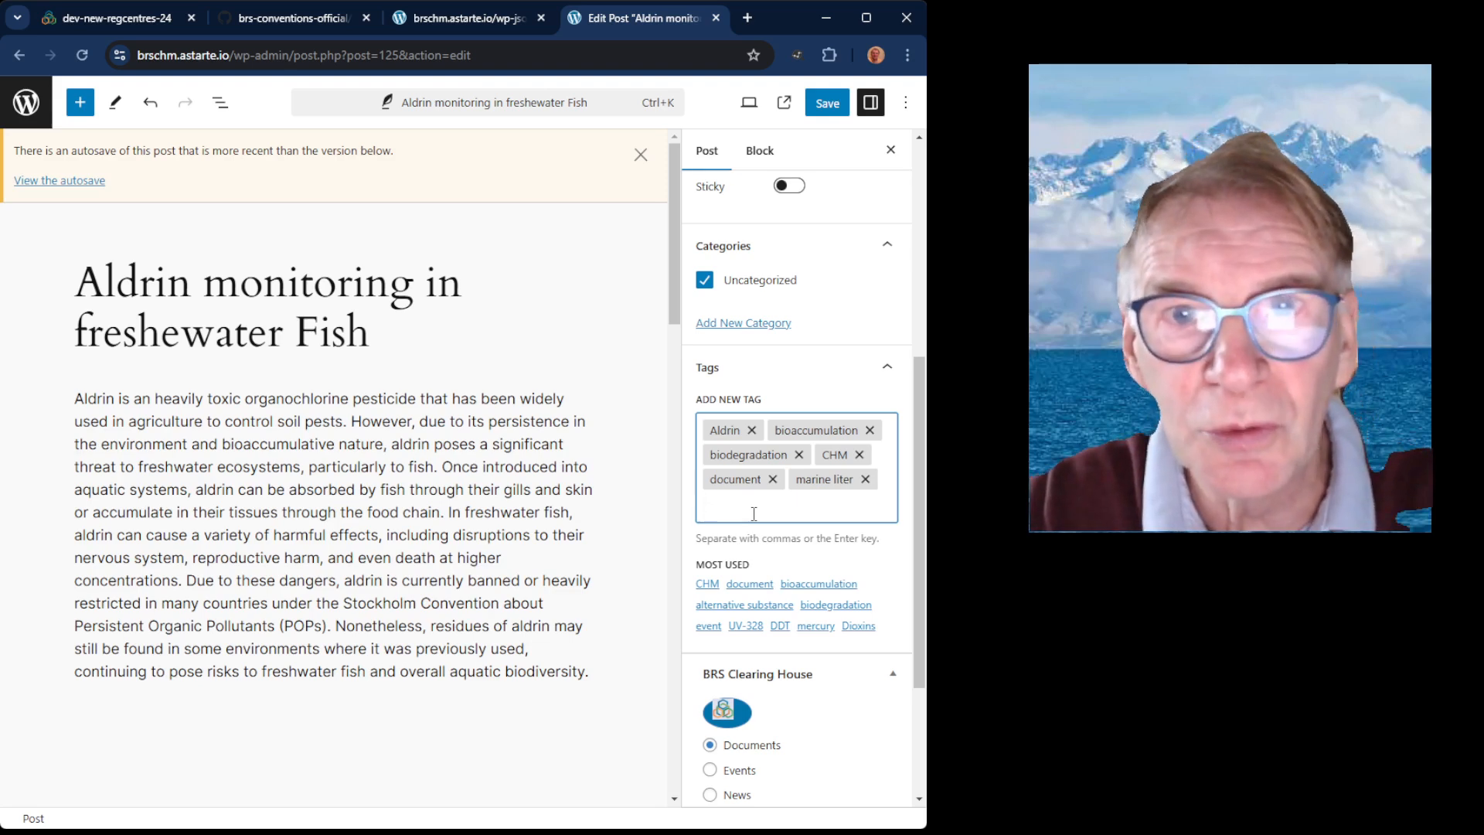
Step: Examine which chemicals are selected for the post in the BRS Clearing House settings
{"action": "left_click_drag", "start_coordinate": [919, 533], "coordinate": [909, 651]}
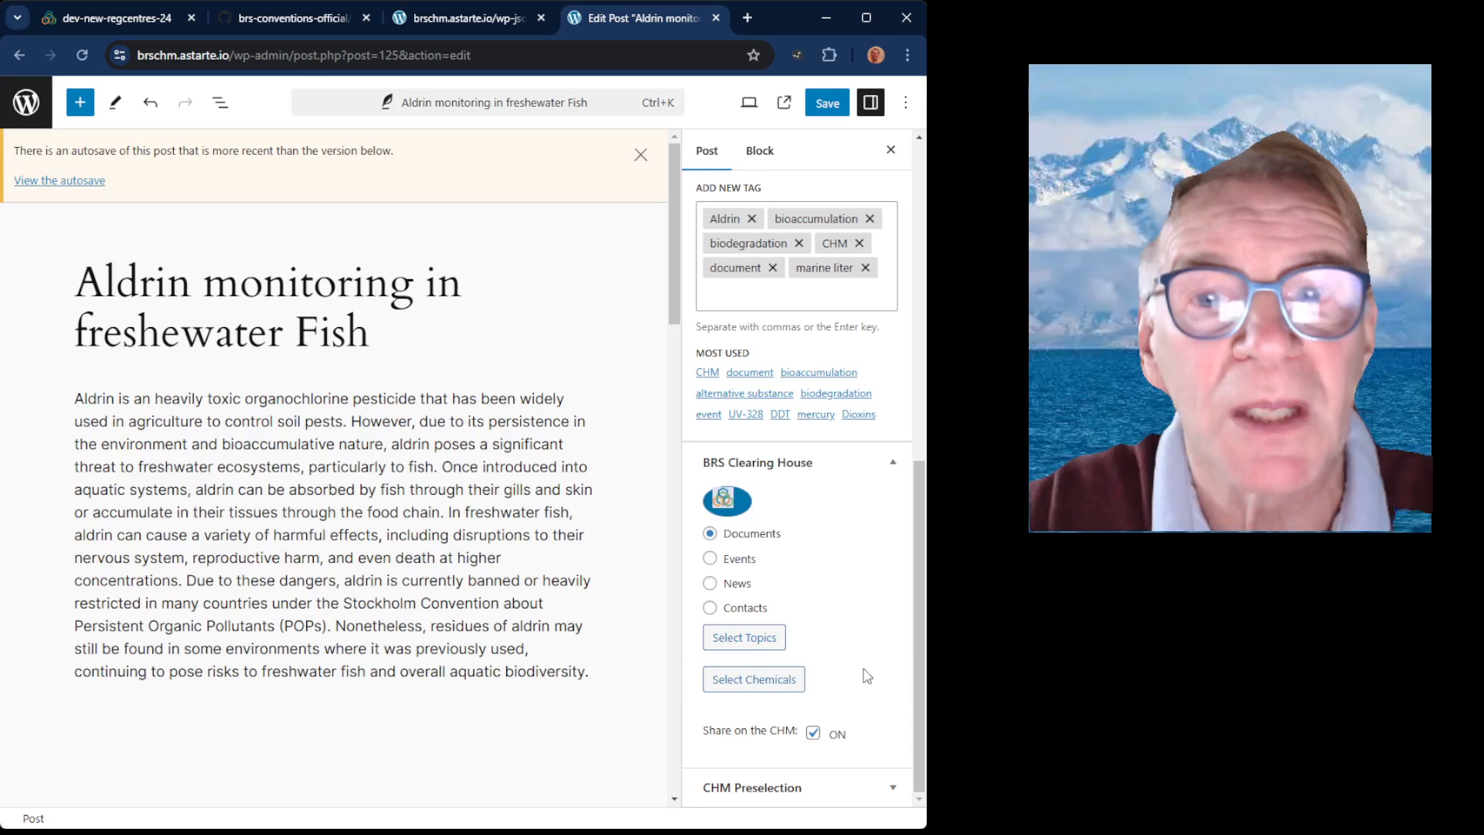
{"action": "left_click", "coordinate": [765, 681]}
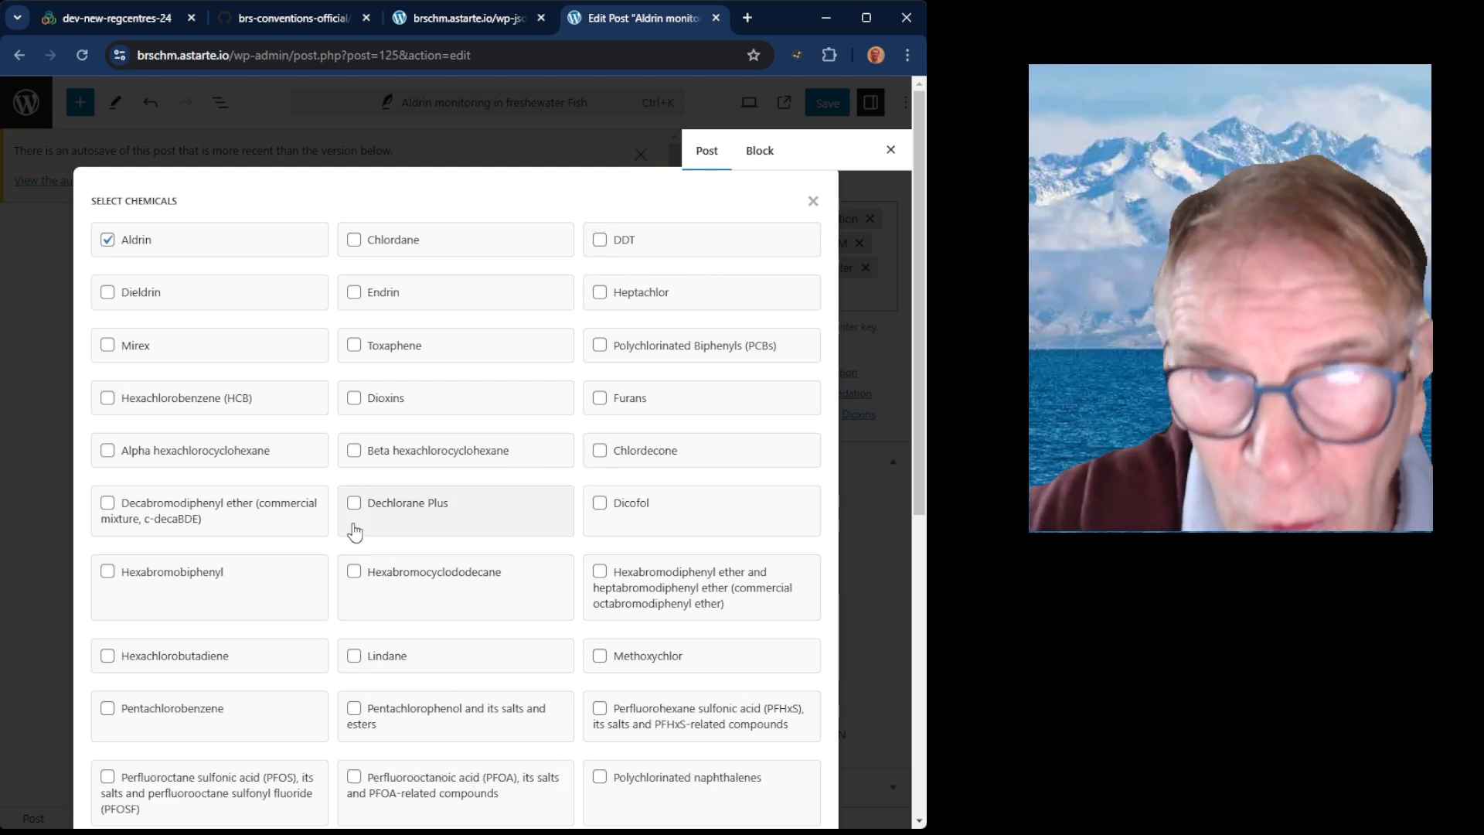
{"action": "left_click", "coordinate": [813, 202]}
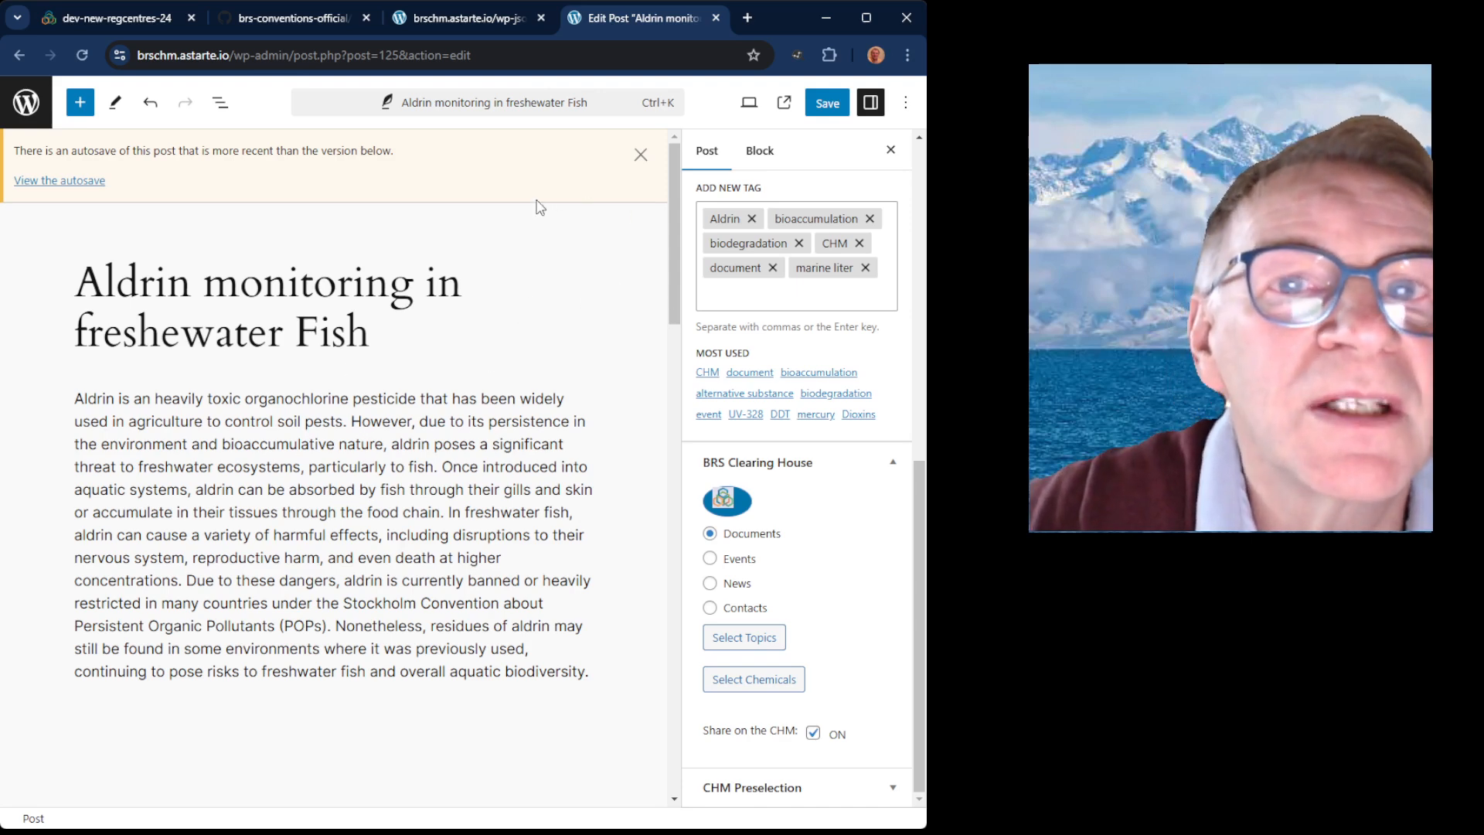
Step: Reload the Aldrin post editor without saving and review the downloadable files and image in the post's content
{"action": "key", "text": "F5"}
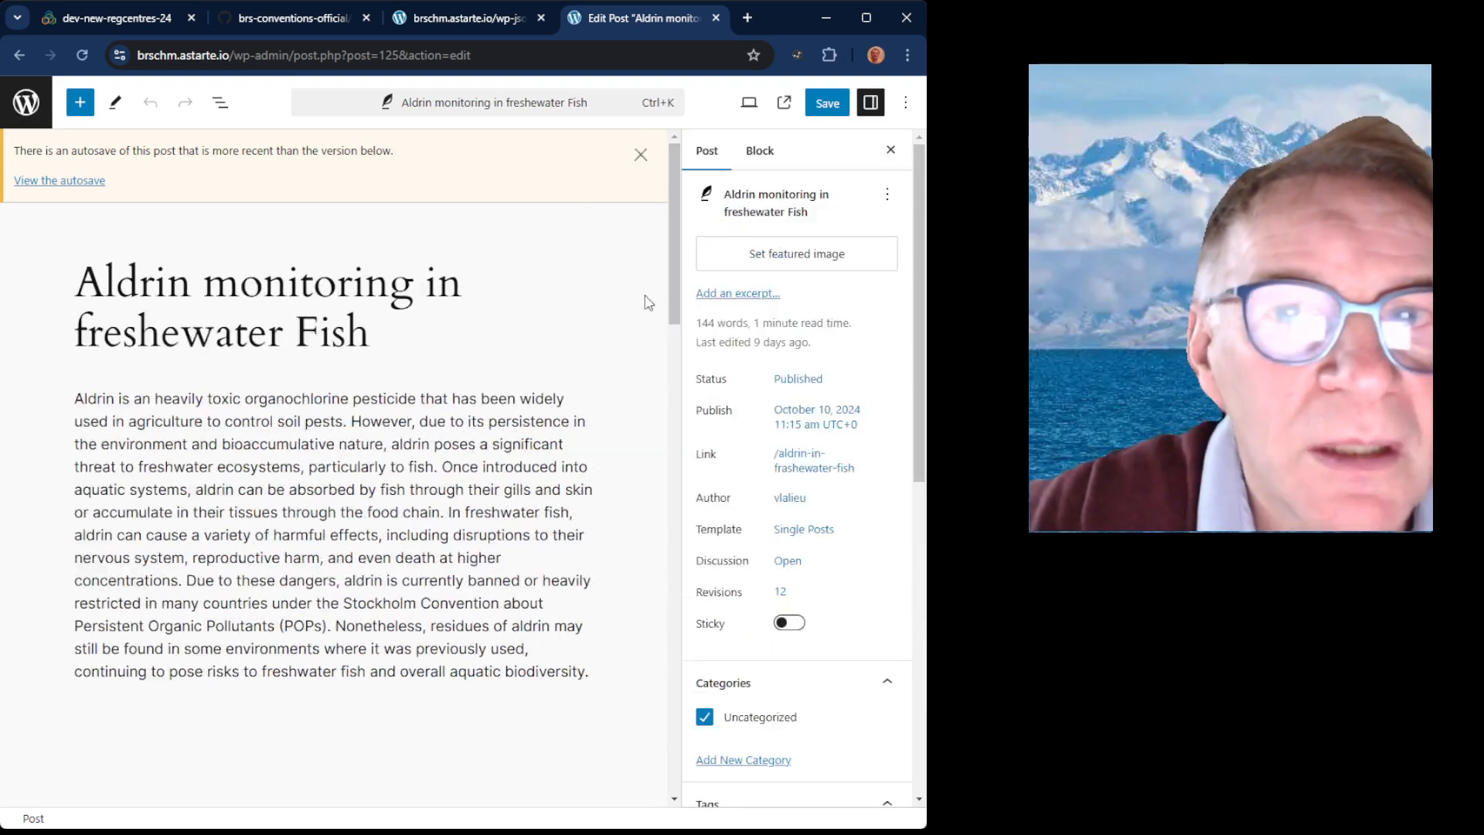
{"action": "scroll", "coordinate": [666, 303], "scroll_direction": "down", "scroll_amount": 4}
{"action": "scroll", "coordinate": [648, 408], "scroll_direction": "down", "scroll_amount": 14}
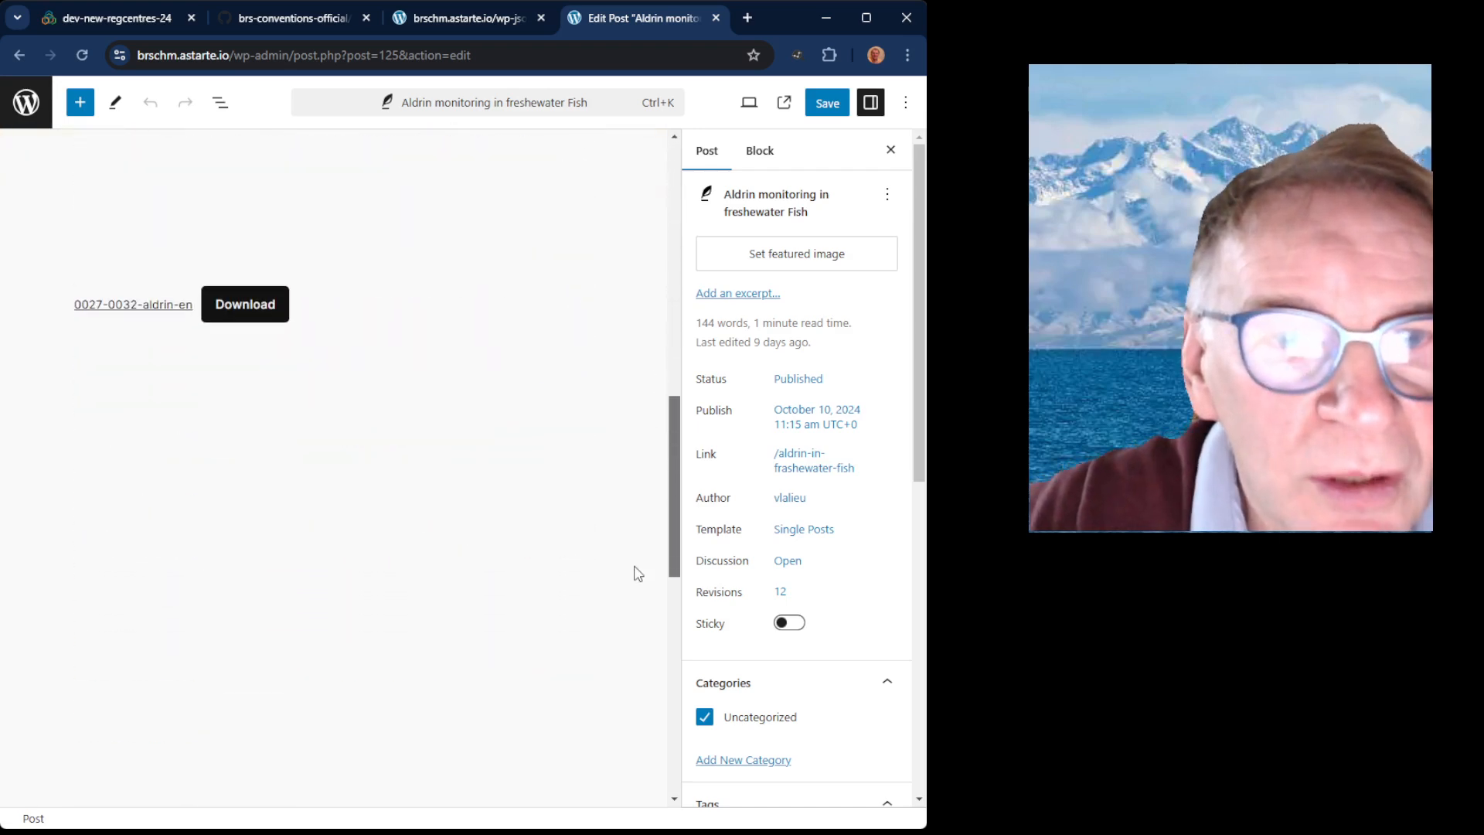
{"action": "scroll", "coordinate": [643, 746], "scroll_direction": "up", "scroll_amount": 7}
{"action": "scroll", "coordinate": [635, 596], "scroll_direction": "down", "scroll_amount": 5}
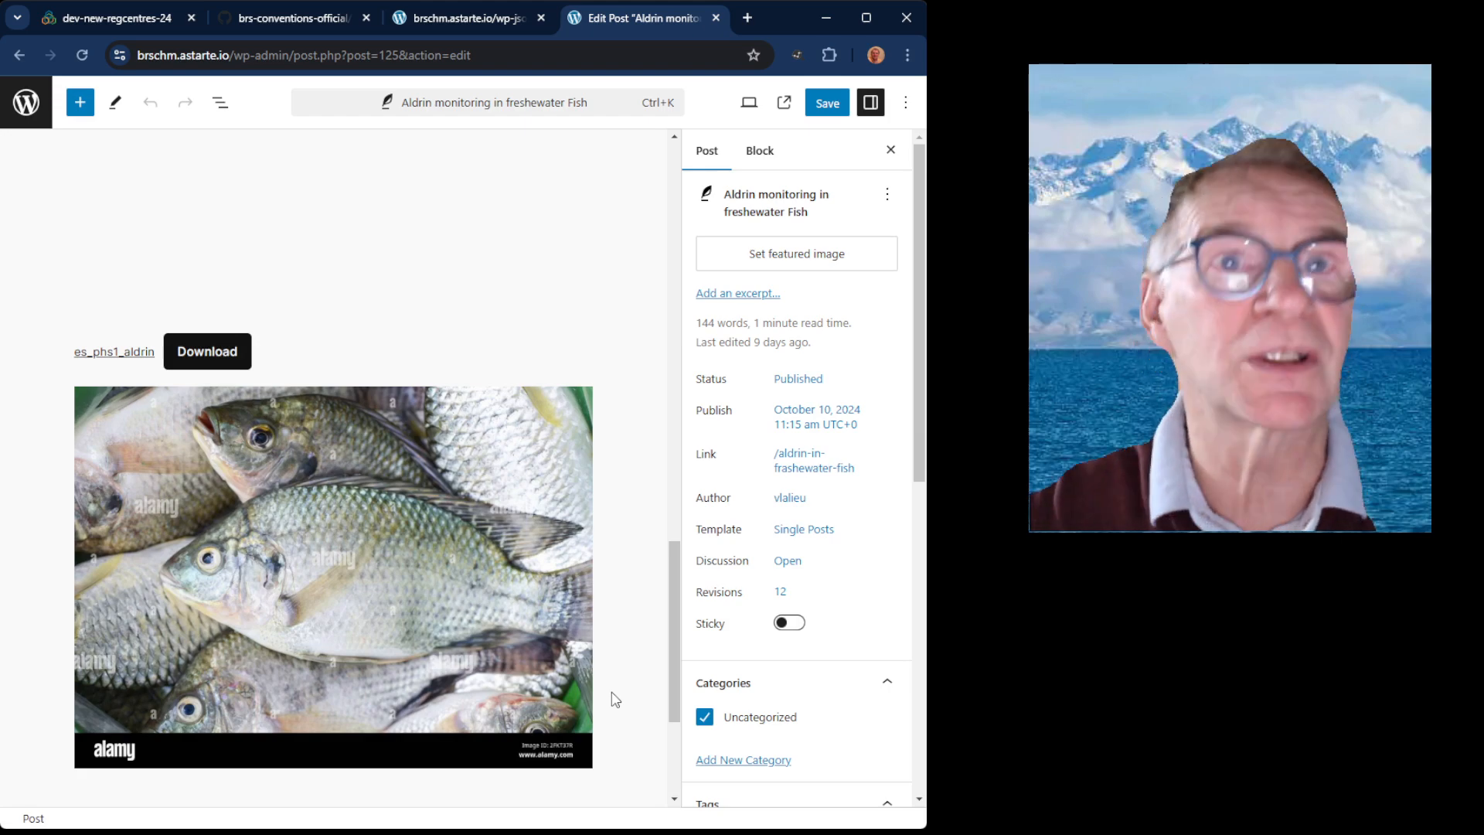
Step: Reload the WordPress site's OData feed of posts tagged CHM.document and examine its first entries
{"action": "left_click", "coordinate": [475, 20]}
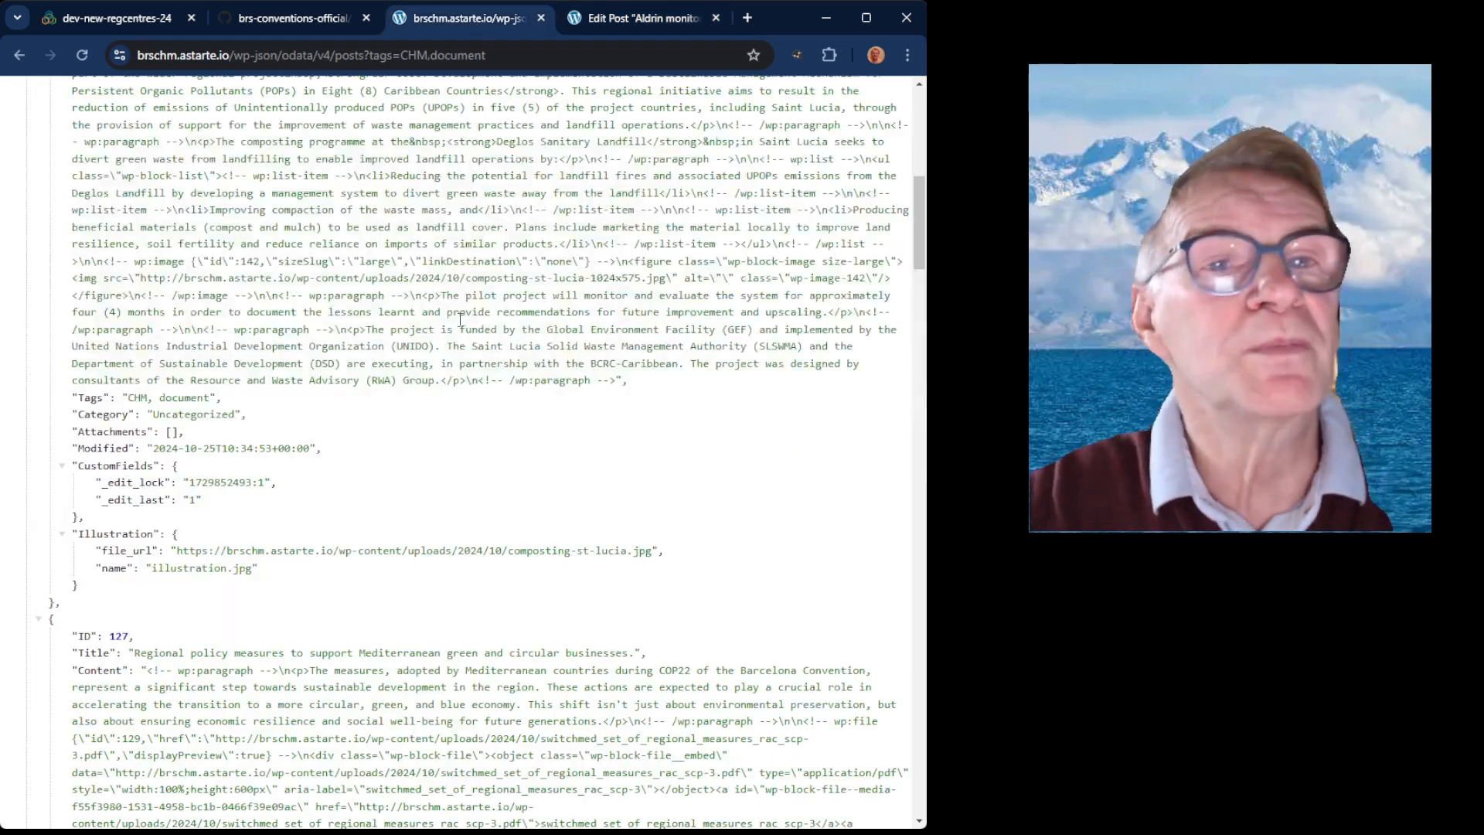
{"action": "scroll", "coordinate": [460, 318], "scroll_direction": "up", "scroll_amount": 10}
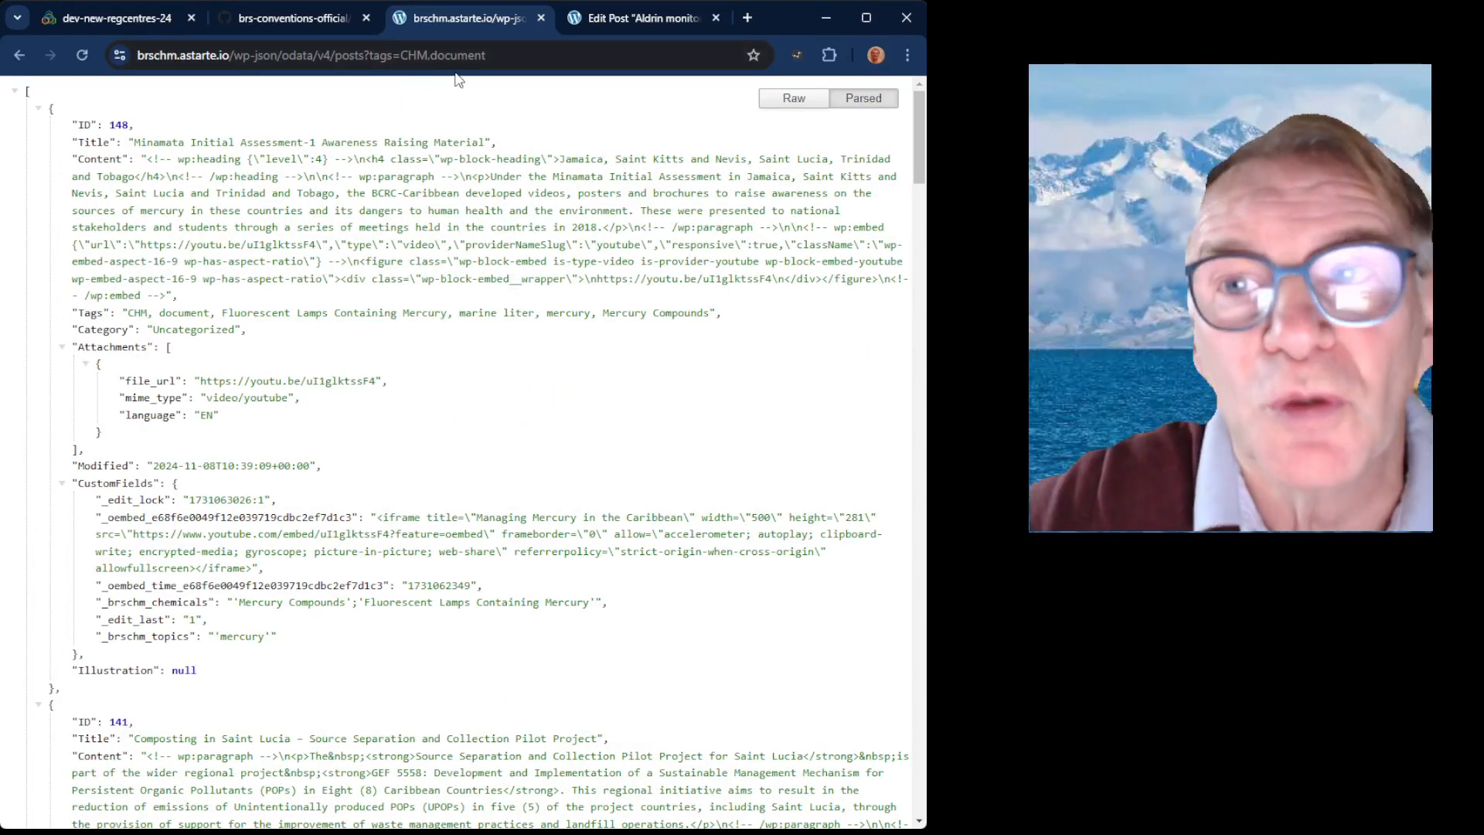
{"action": "left_click", "coordinate": [495, 57]}
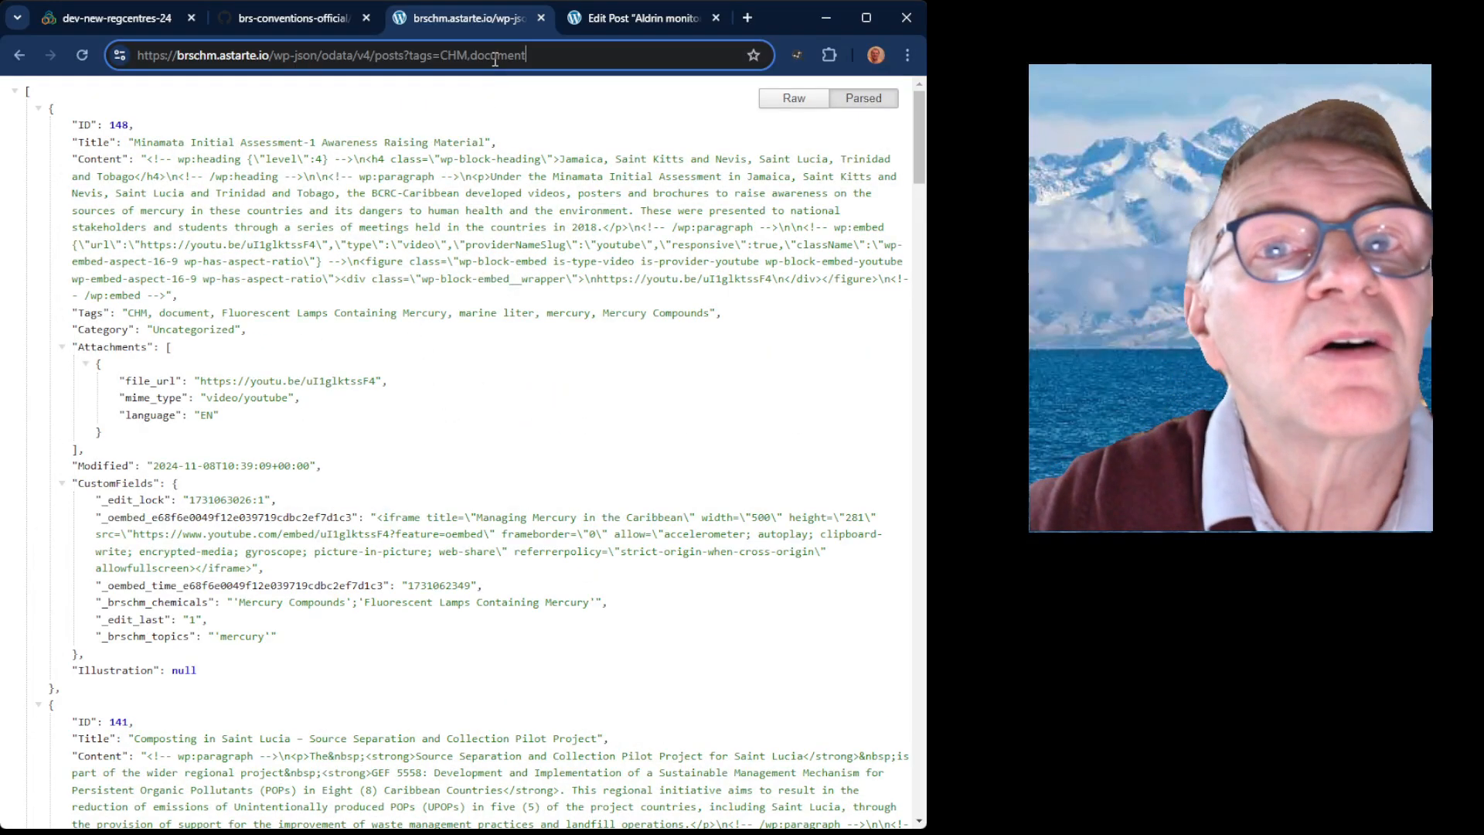
{"action": "key", "text": "Return"}
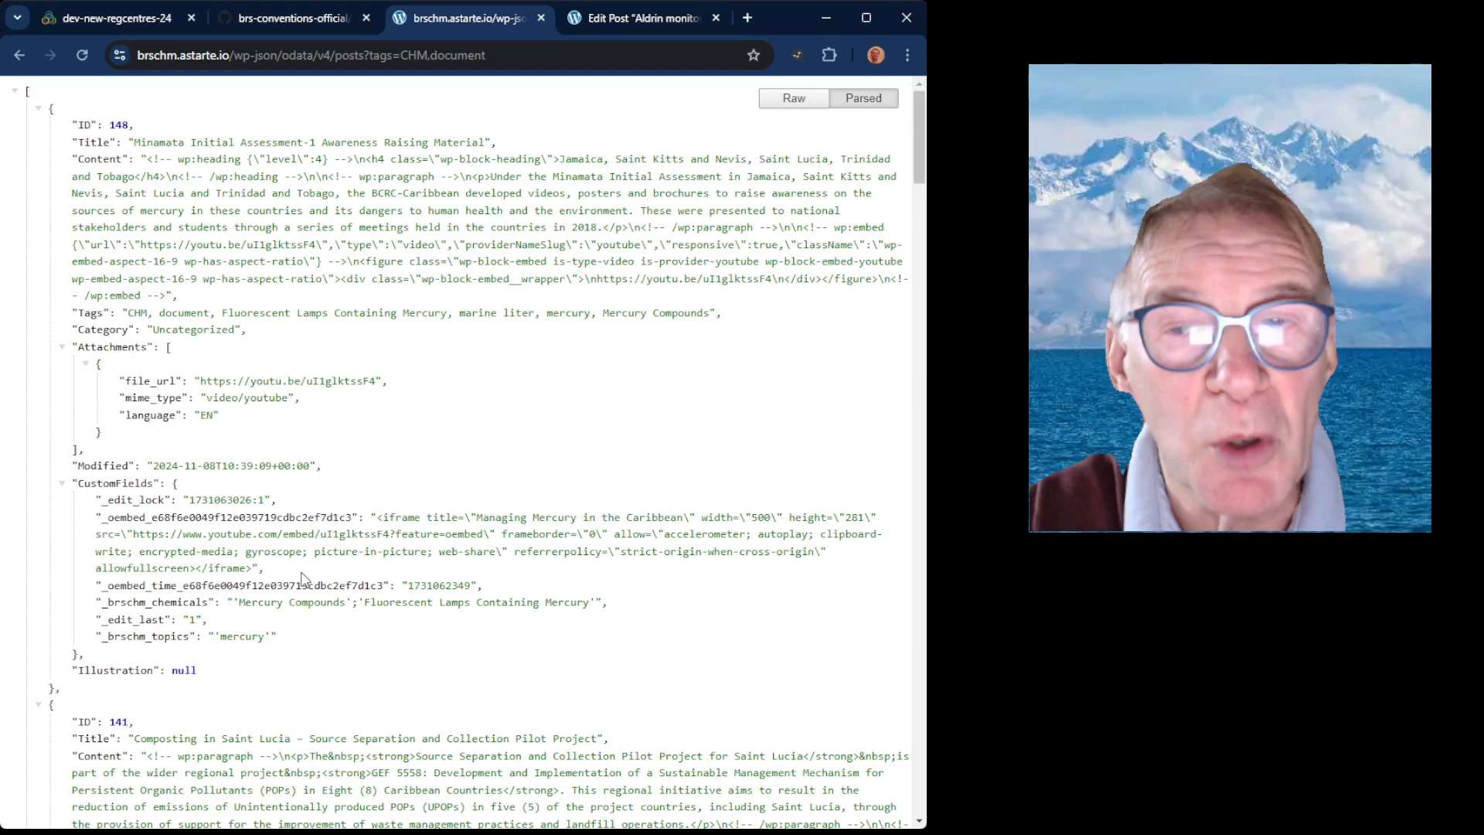
Step: Review the document list on the Regional Centres portal and switch the DEVRC centre filter off and back on
{"action": "left_click", "coordinate": [126, 24]}
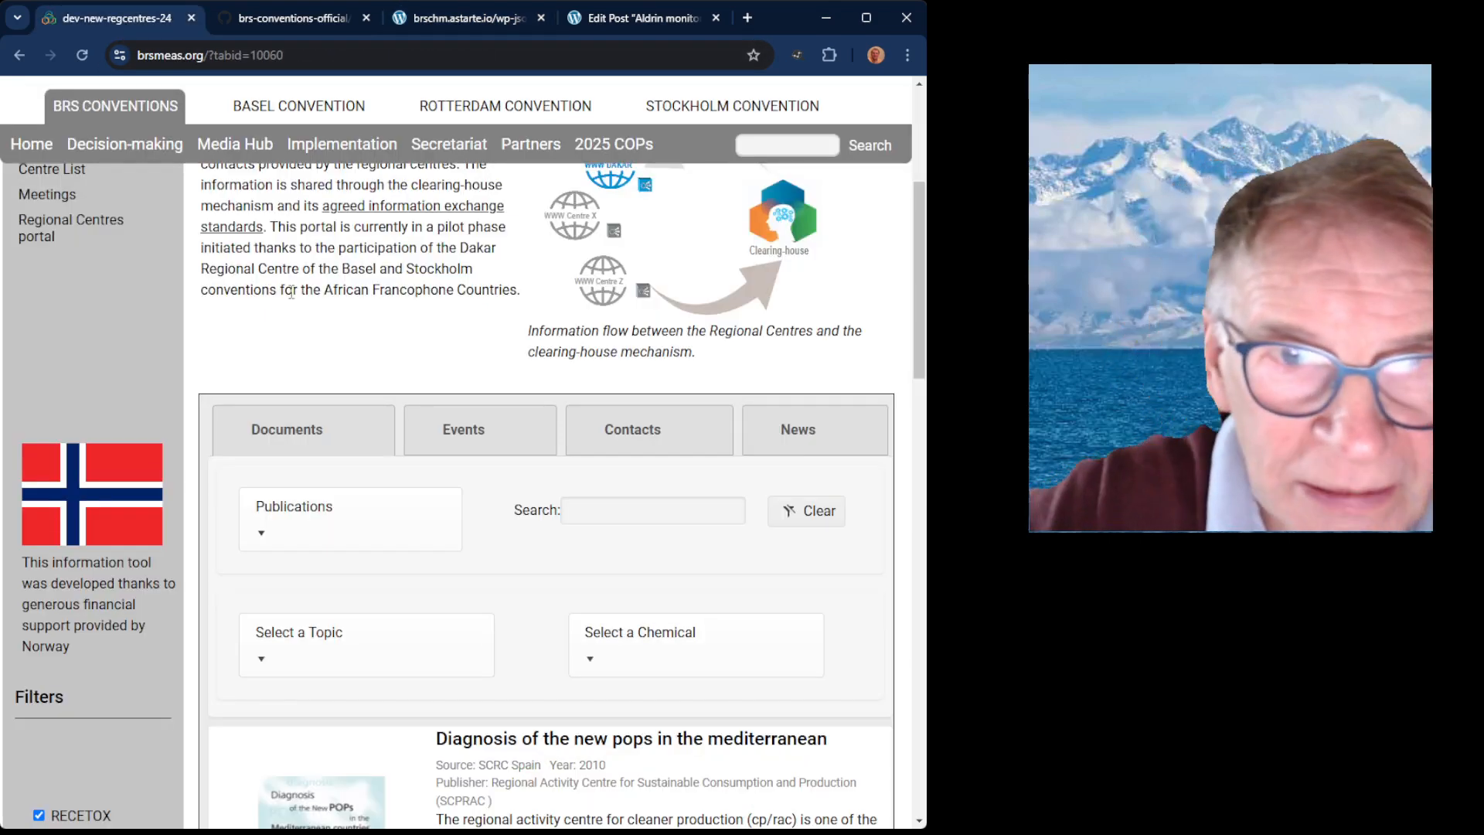
{"action": "scroll", "coordinate": [531, 460], "scroll_direction": "down", "scroll_amount": 5}
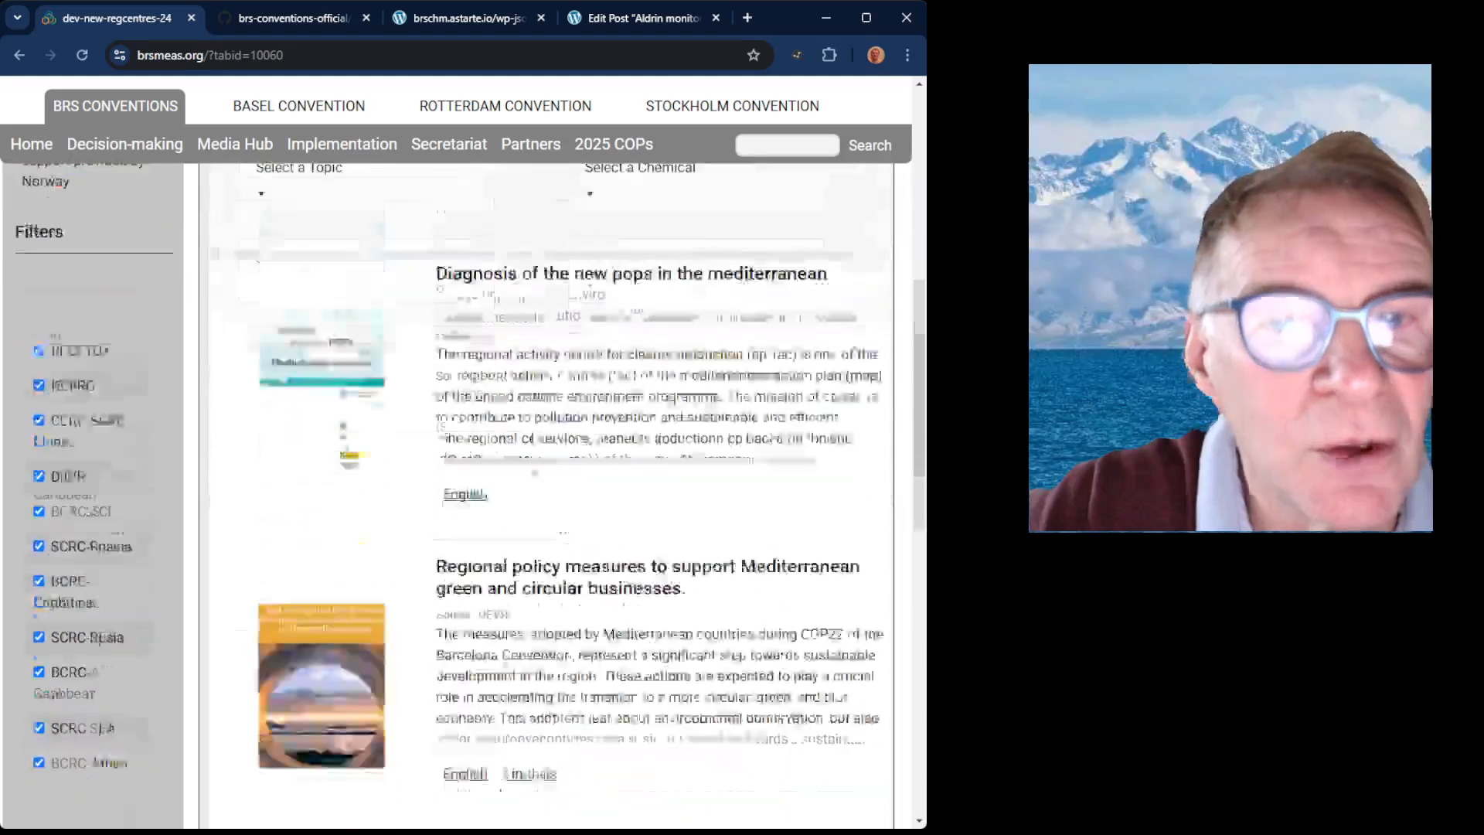
{"action": "scroll", "coordinate": [532, 475], "scroll_direction": "down", "scroll_amount": 8}
{"action": "scroll", "coordinate": [532, 480], "scroll_direction": "up", "scroll_amount": 10}
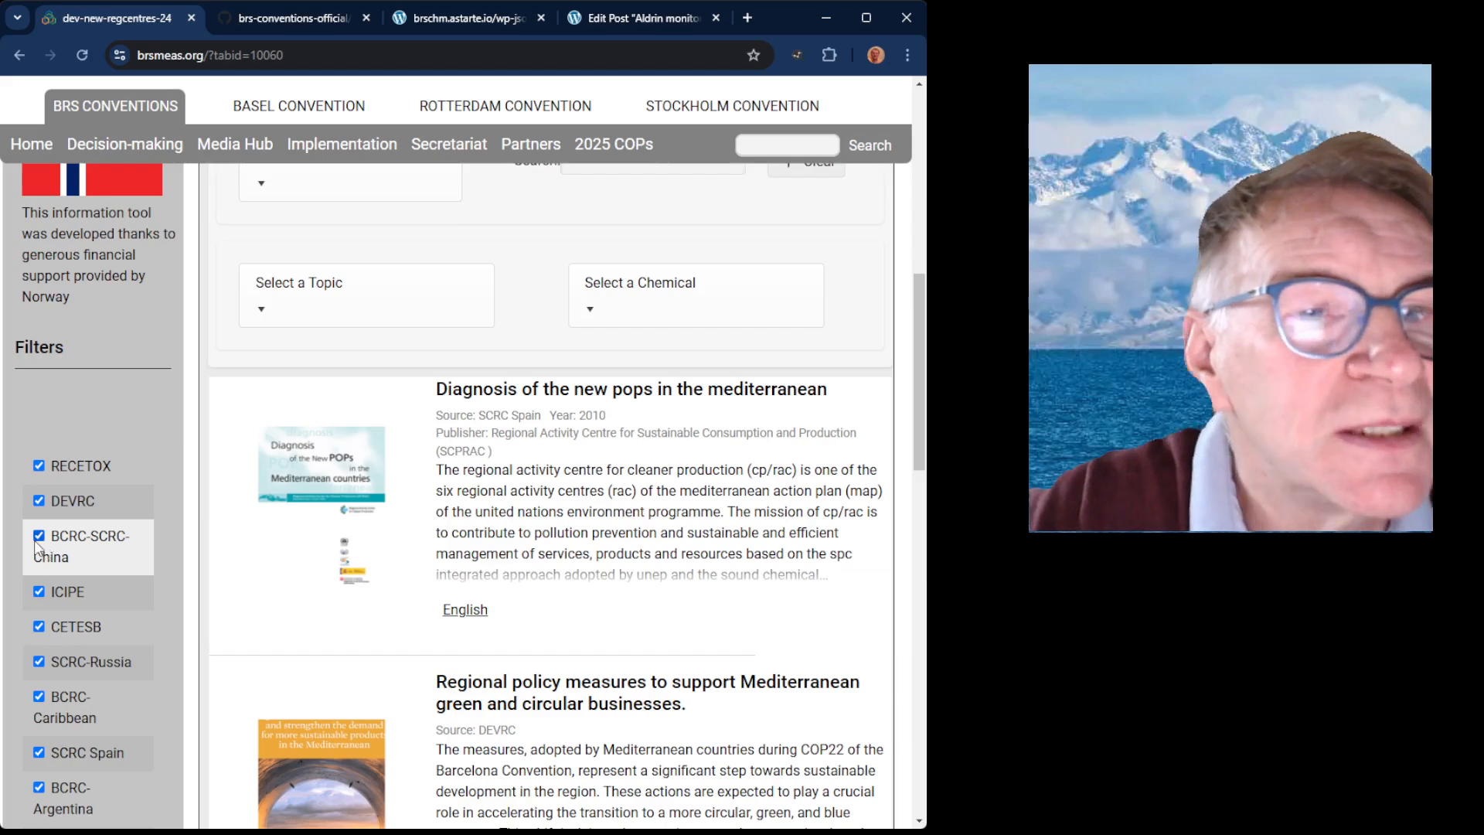
{"action": "left_click", "coordinate": [39, 503]}
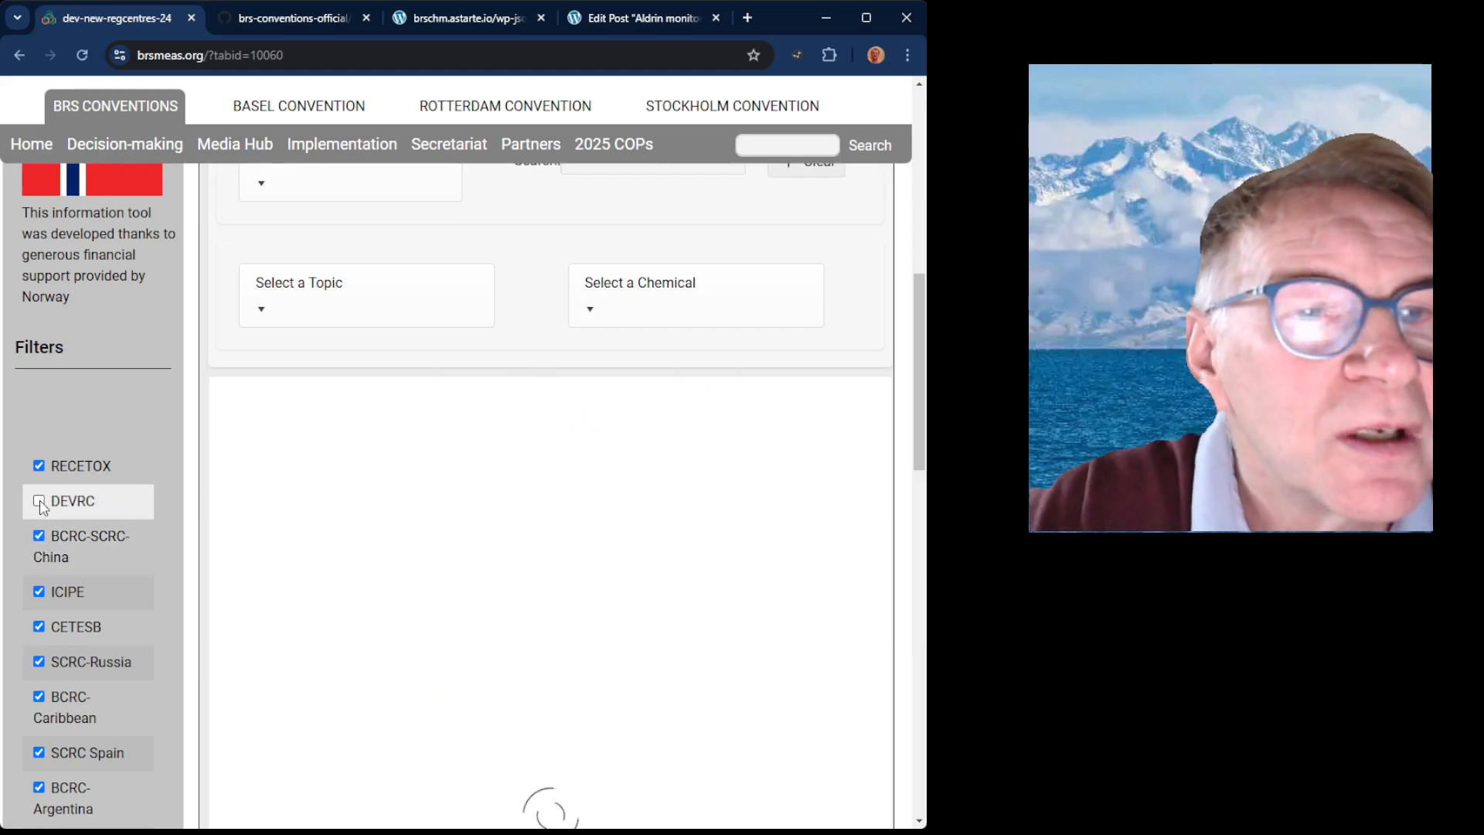
{"action": "left_click", "coordinate": [39, 502]}
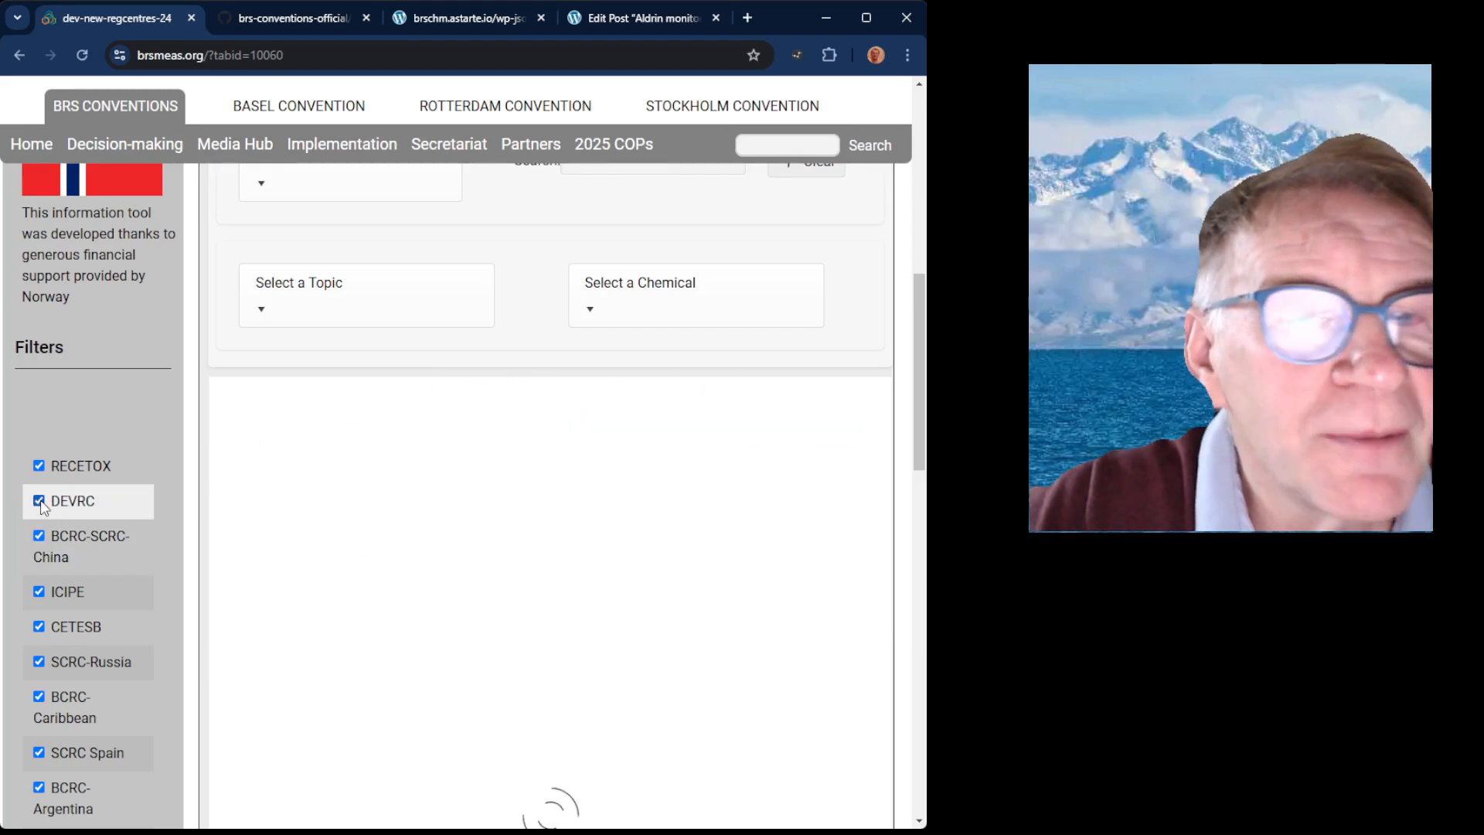
Step: Search the Regional Centres portal's publications for "Aldrin" and display the portal's events list
{"action": "scroll", "coordinate": [633, 552], "scroll_direction": "up", "scroll_amount": 4}
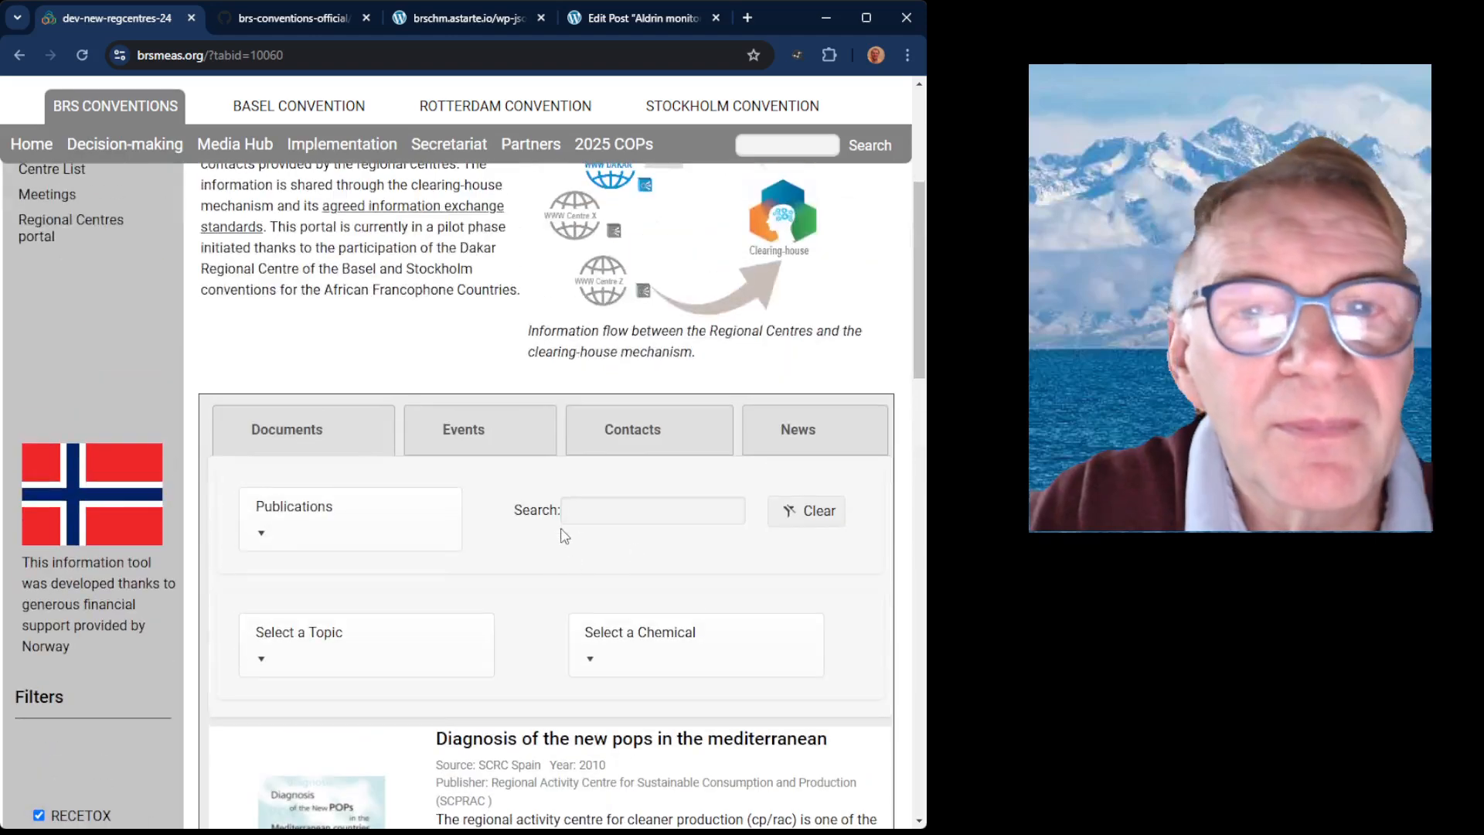
{"action": "left_click", "coordinate": [593, 510]}
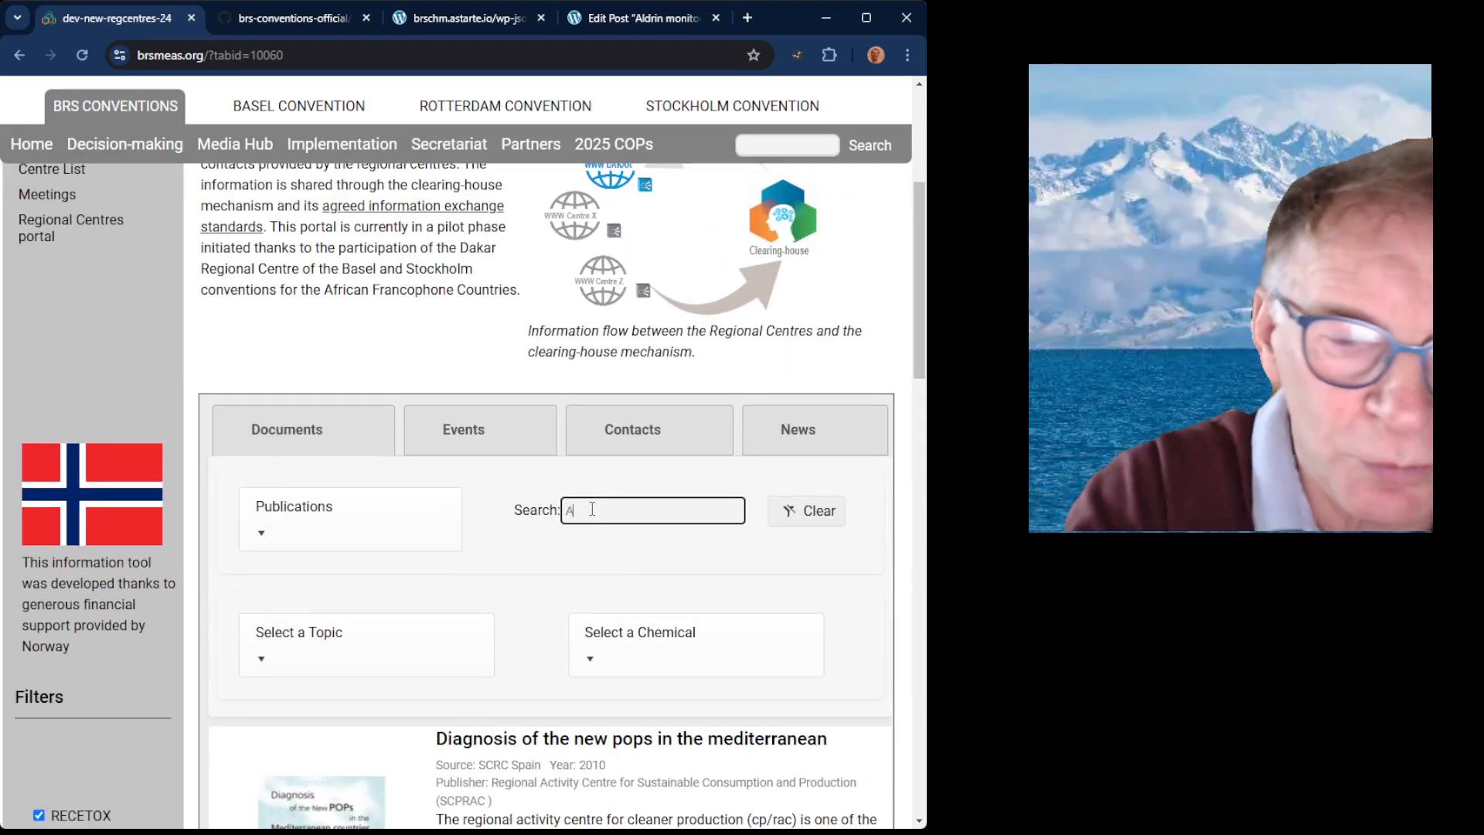
{"action": "type", "text": "Aldrin"}
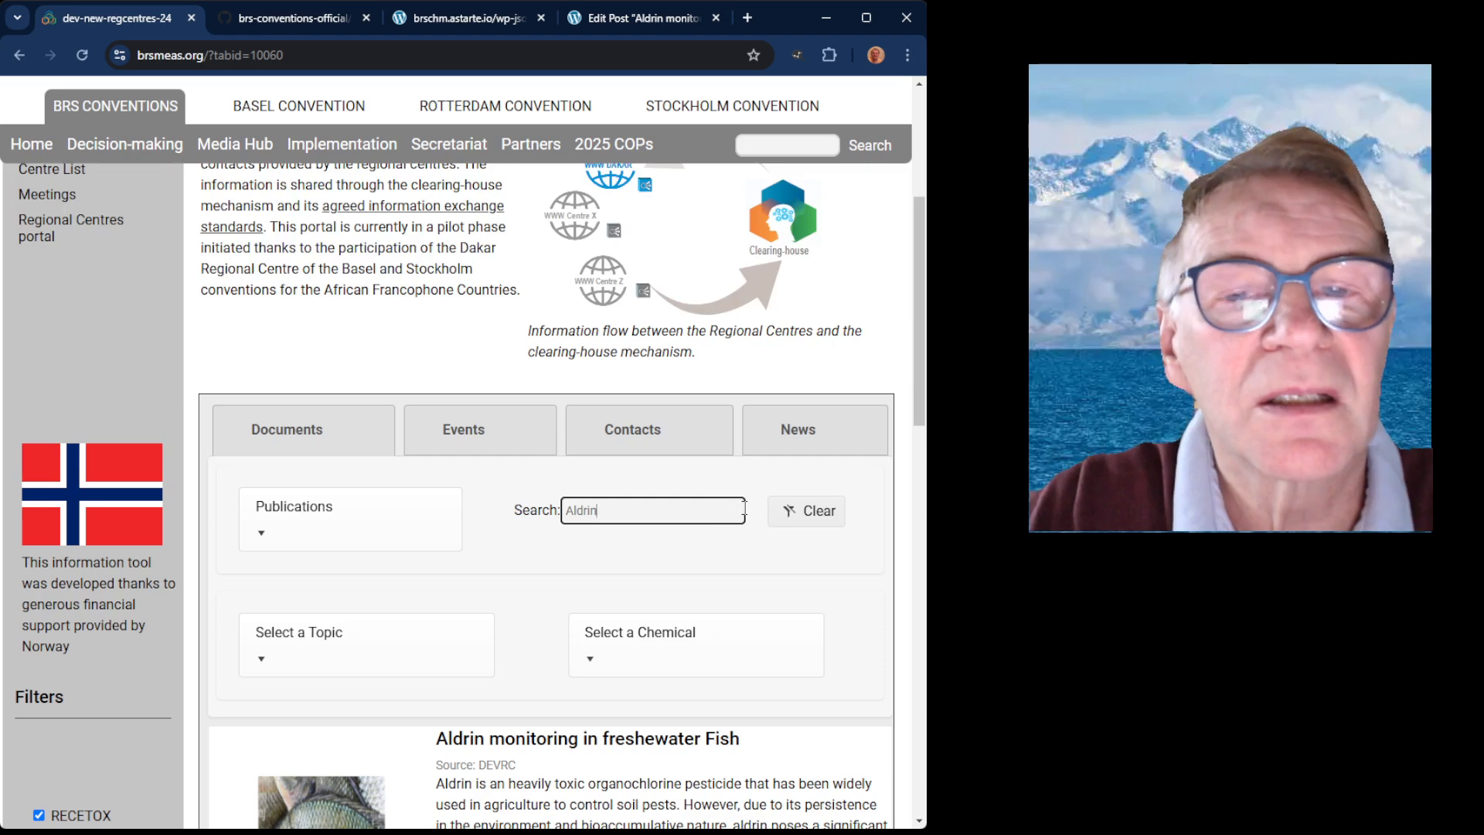
{"action": "scroll", "coordinate": [646, 630], "scroll_direction": "down", "scroll_amount": 3}
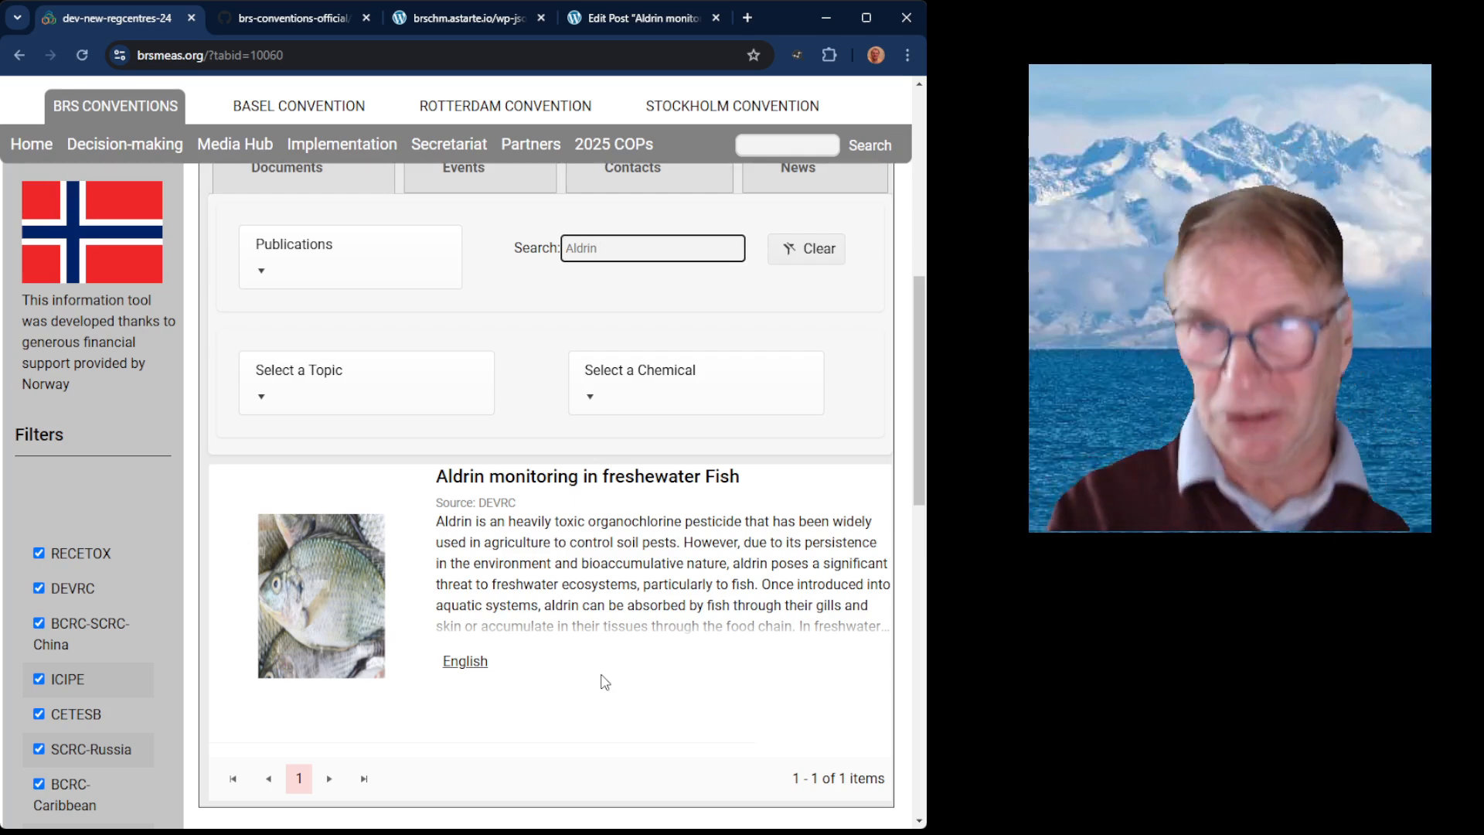
{"action": "scroll", "coordinate": [518, 600], "scroll_direction": "up", "scroll_amount": 3}
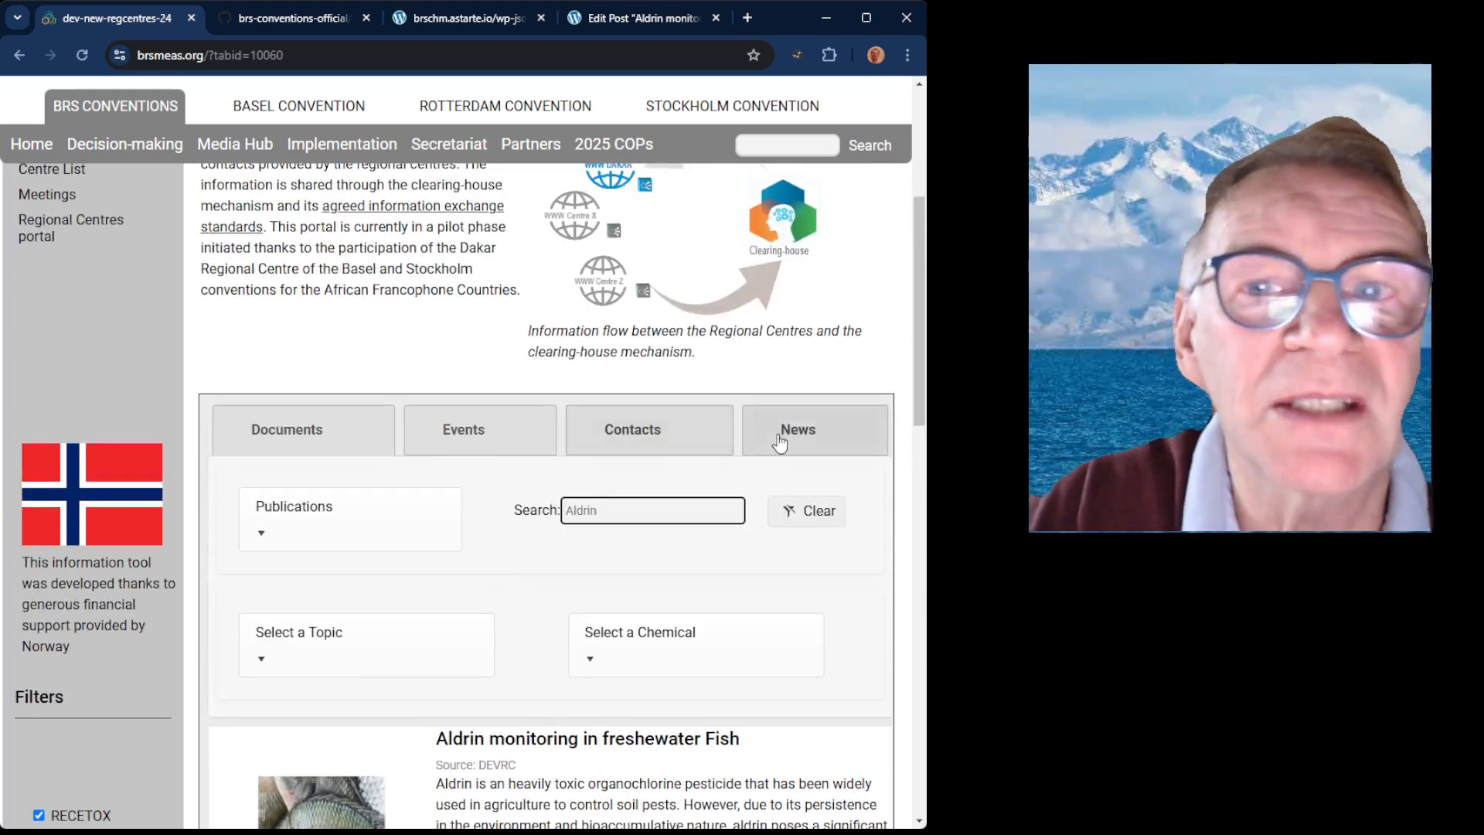
{"action": "left_click", "coordinate": [498, 434]}
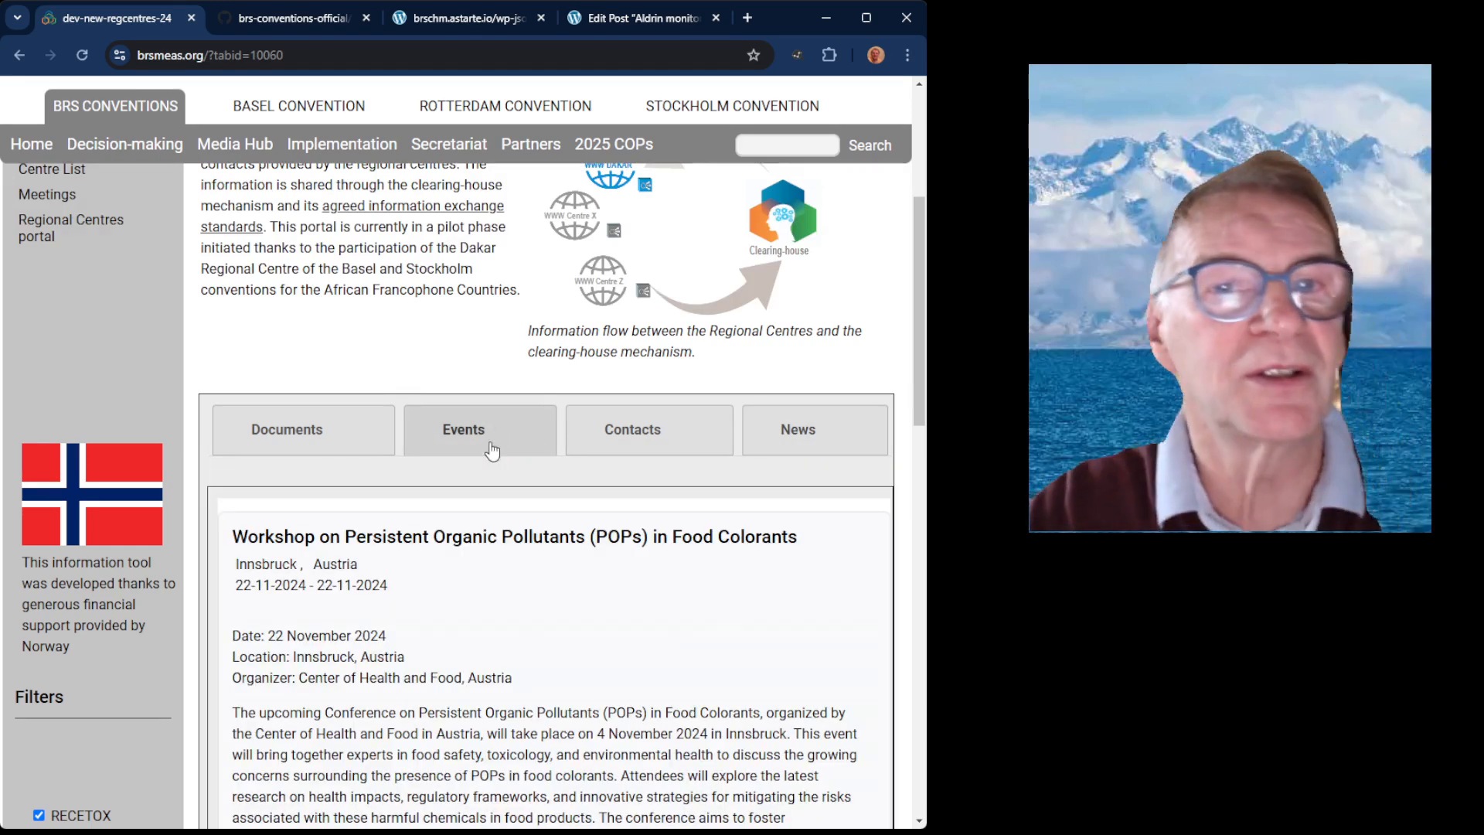
Step: Switch to the WordPress site's list of posts and open the "Virtual regional training series" event post for editing
{"action": "left_click", "coordinate": [431, 22]}
{"action": "left_click", "coordinate": [236, 21]}
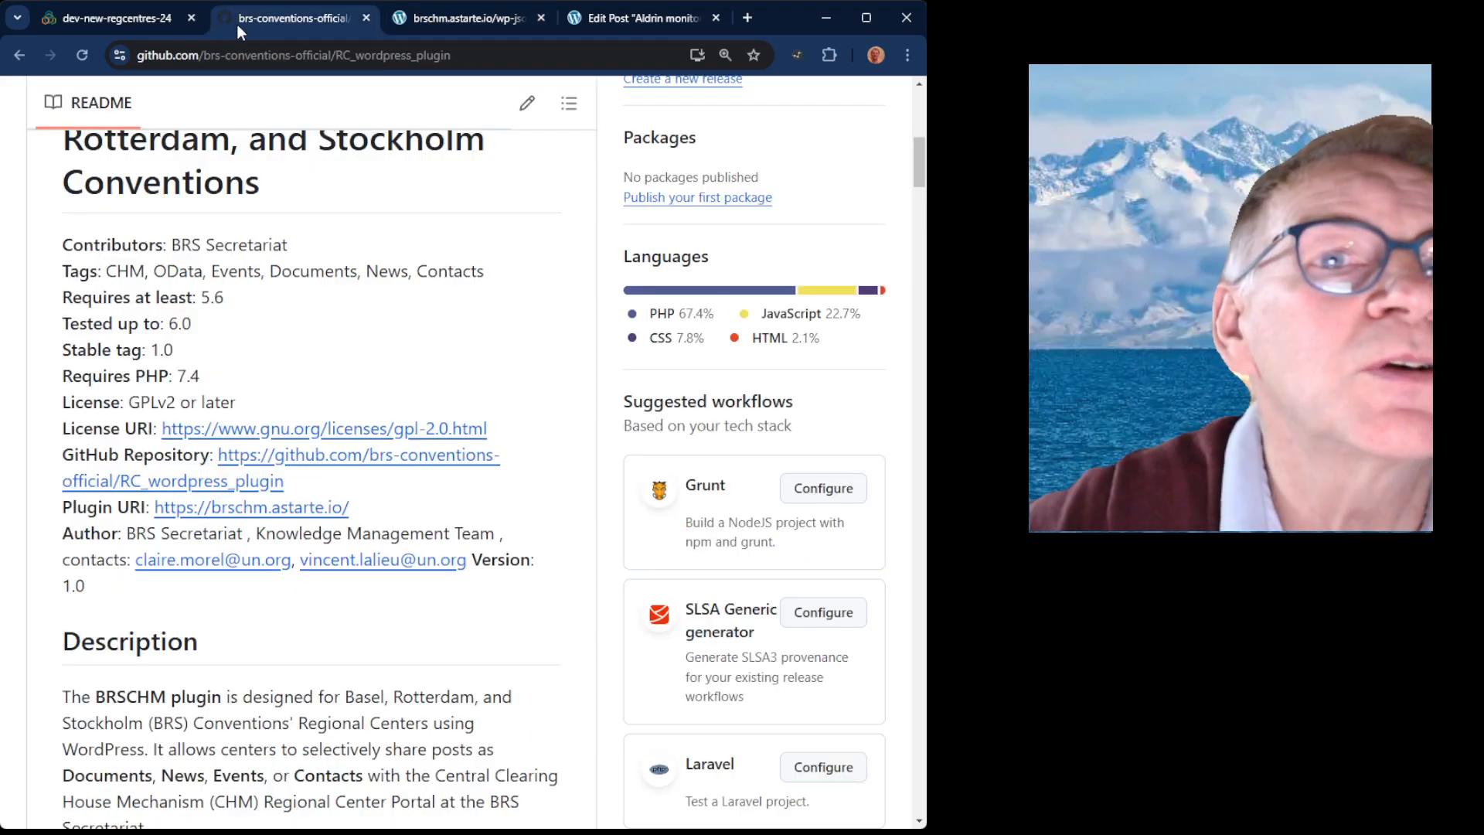
{"action": "left_click", "coordinate": [628, 17]}
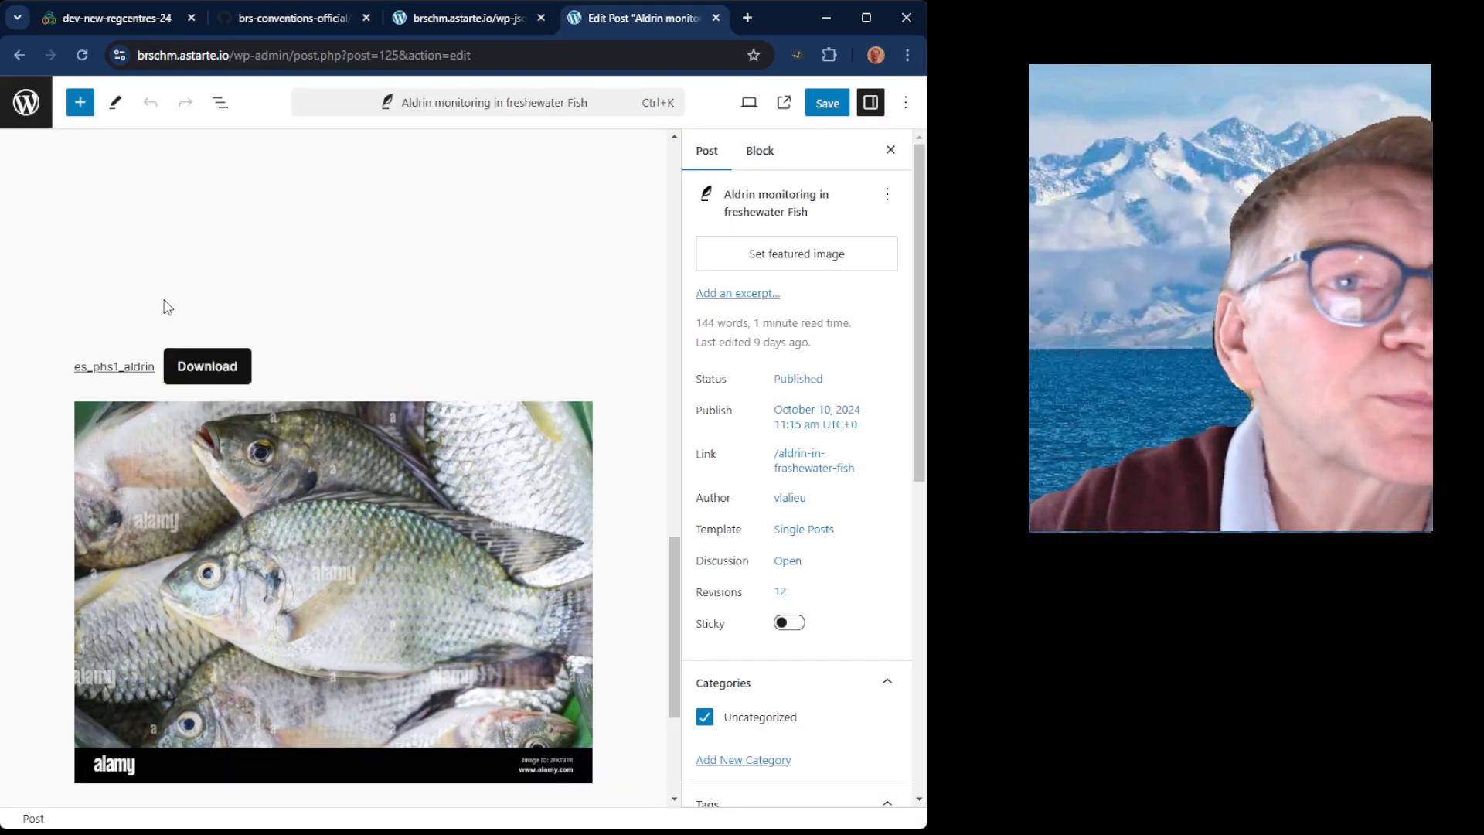
{"action": "left_click", "coordinate": [28, 106]}
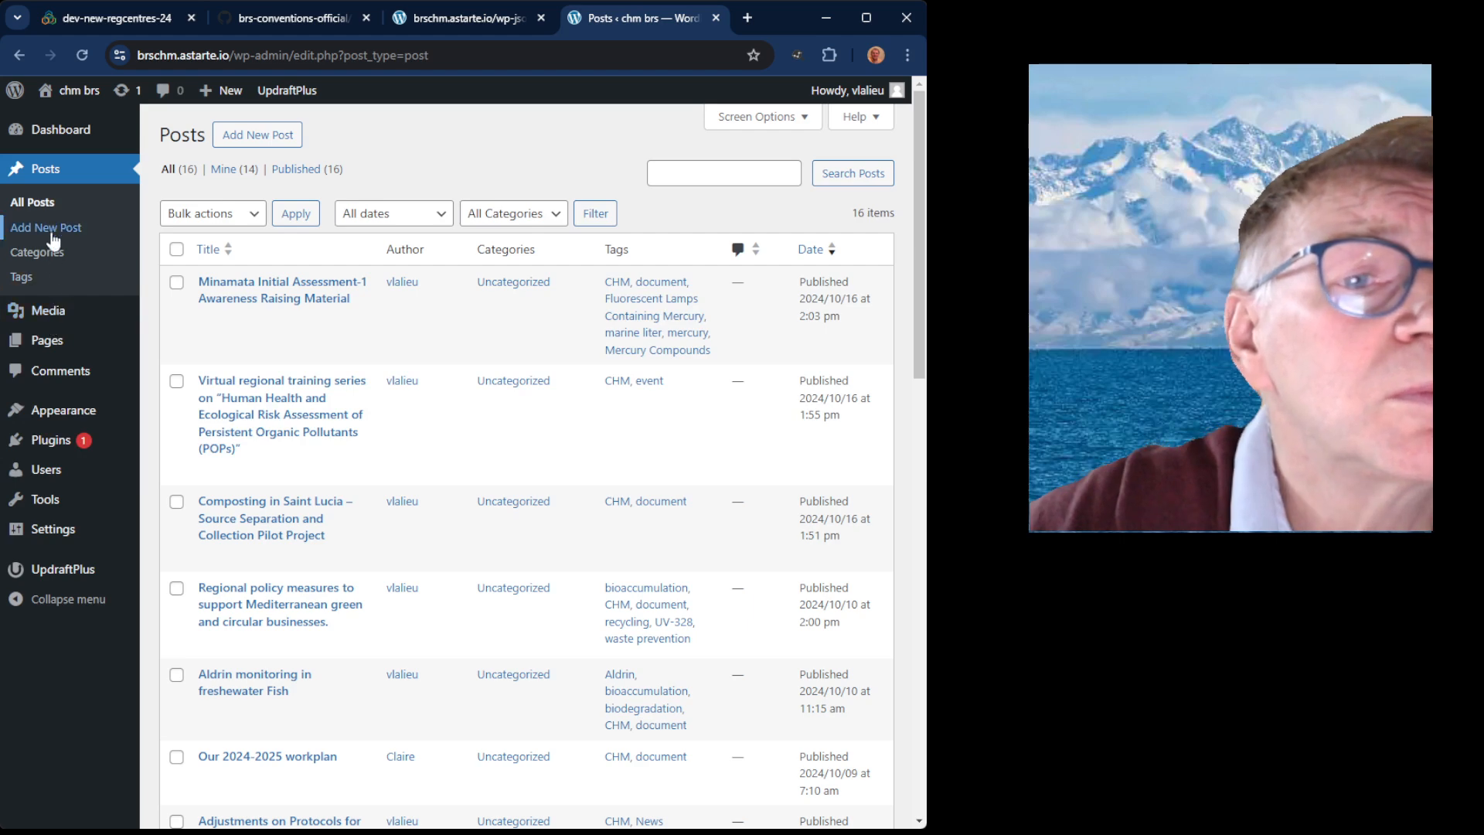
{"action": "left_click", "coordinate": [48, 178]}
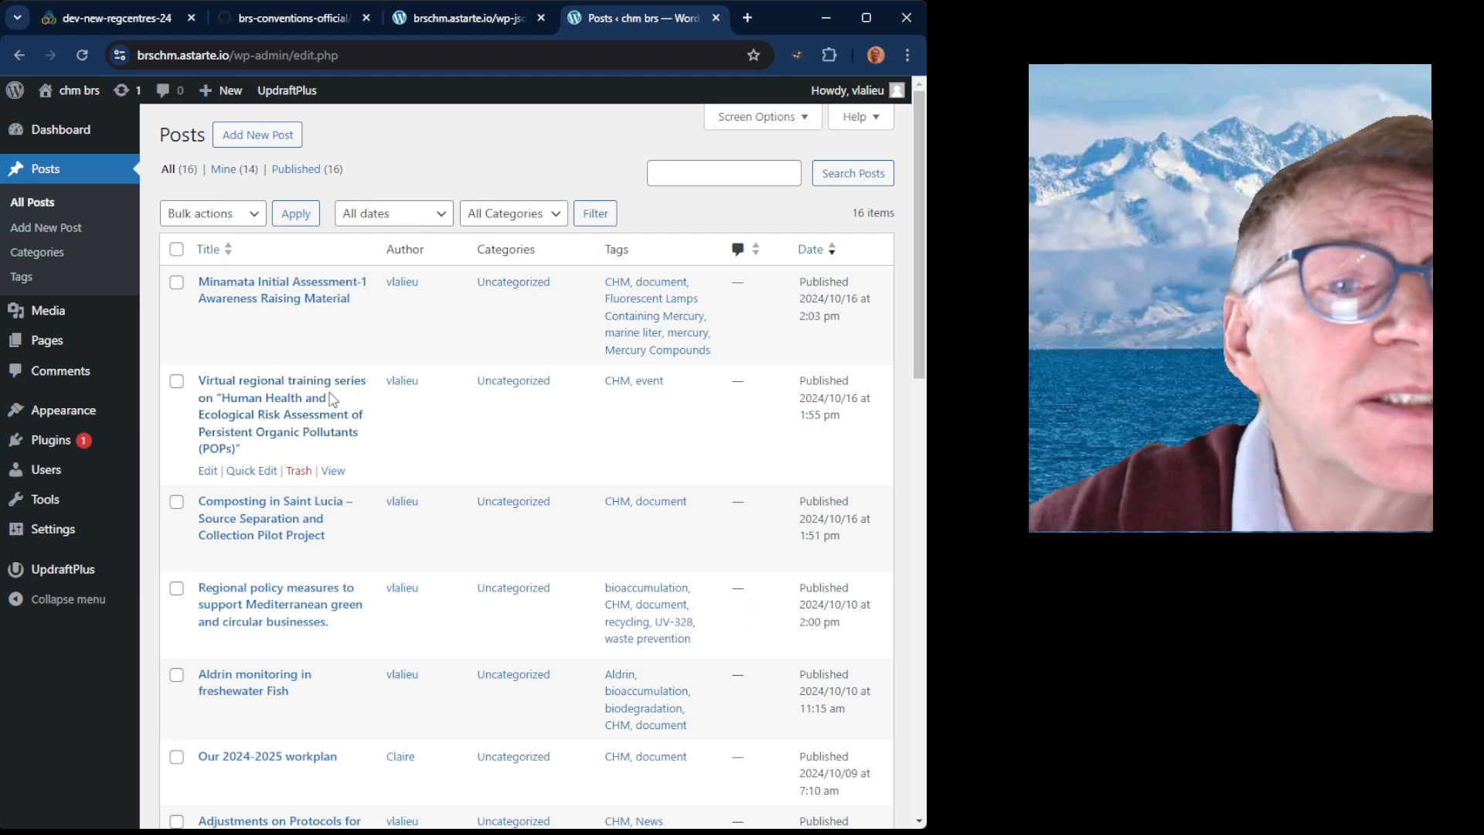
{"action": "left_click", "coordinate": [208, 473]}
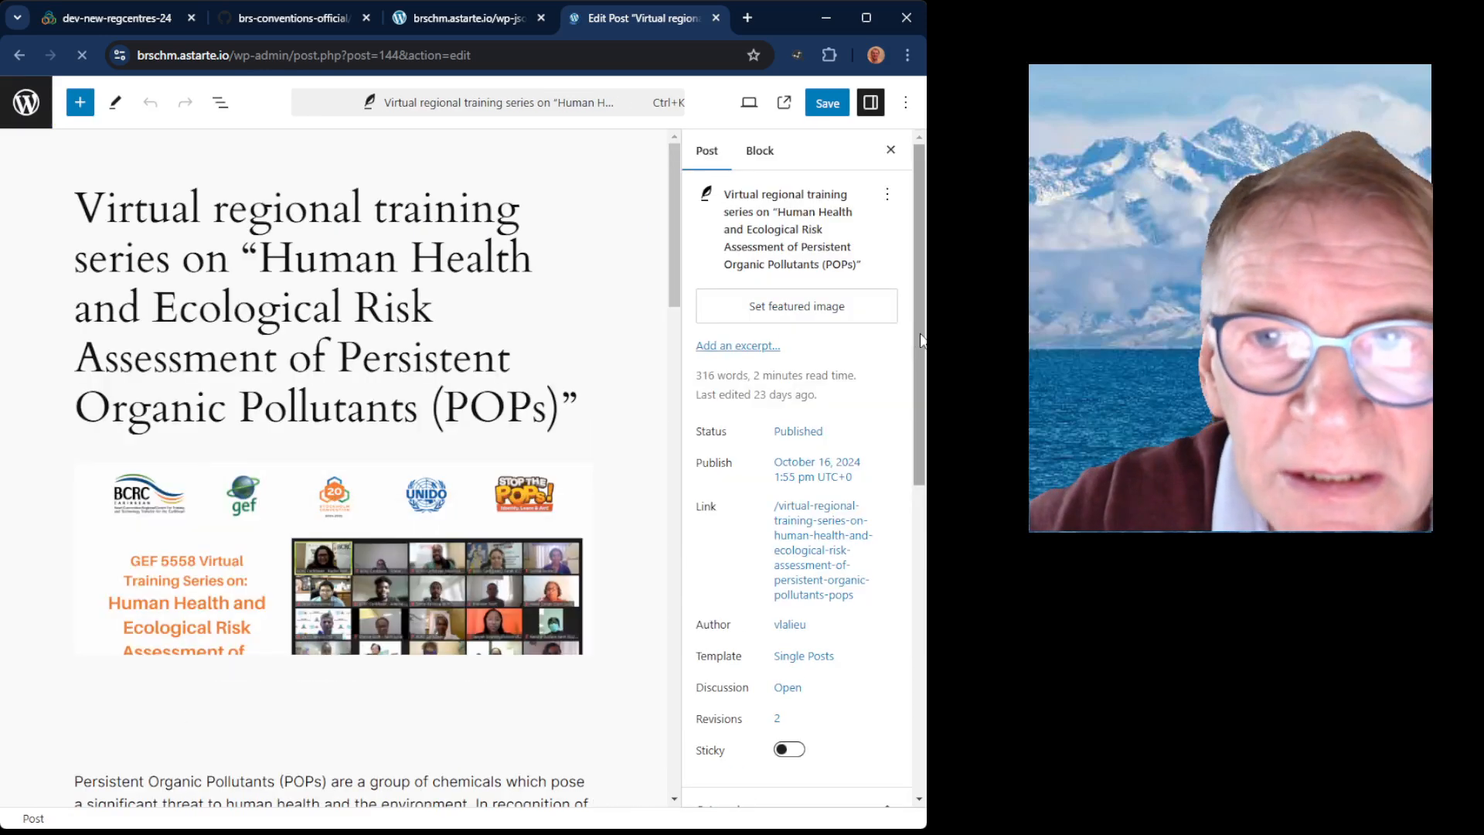
Step: Examine the event post's tags, BRS Clearing House sharing settings and event details fields down to the start and end dates
{"action": "left_click_drag", "start_coordinate": [920, 334], "coordinate": [881, 690]}
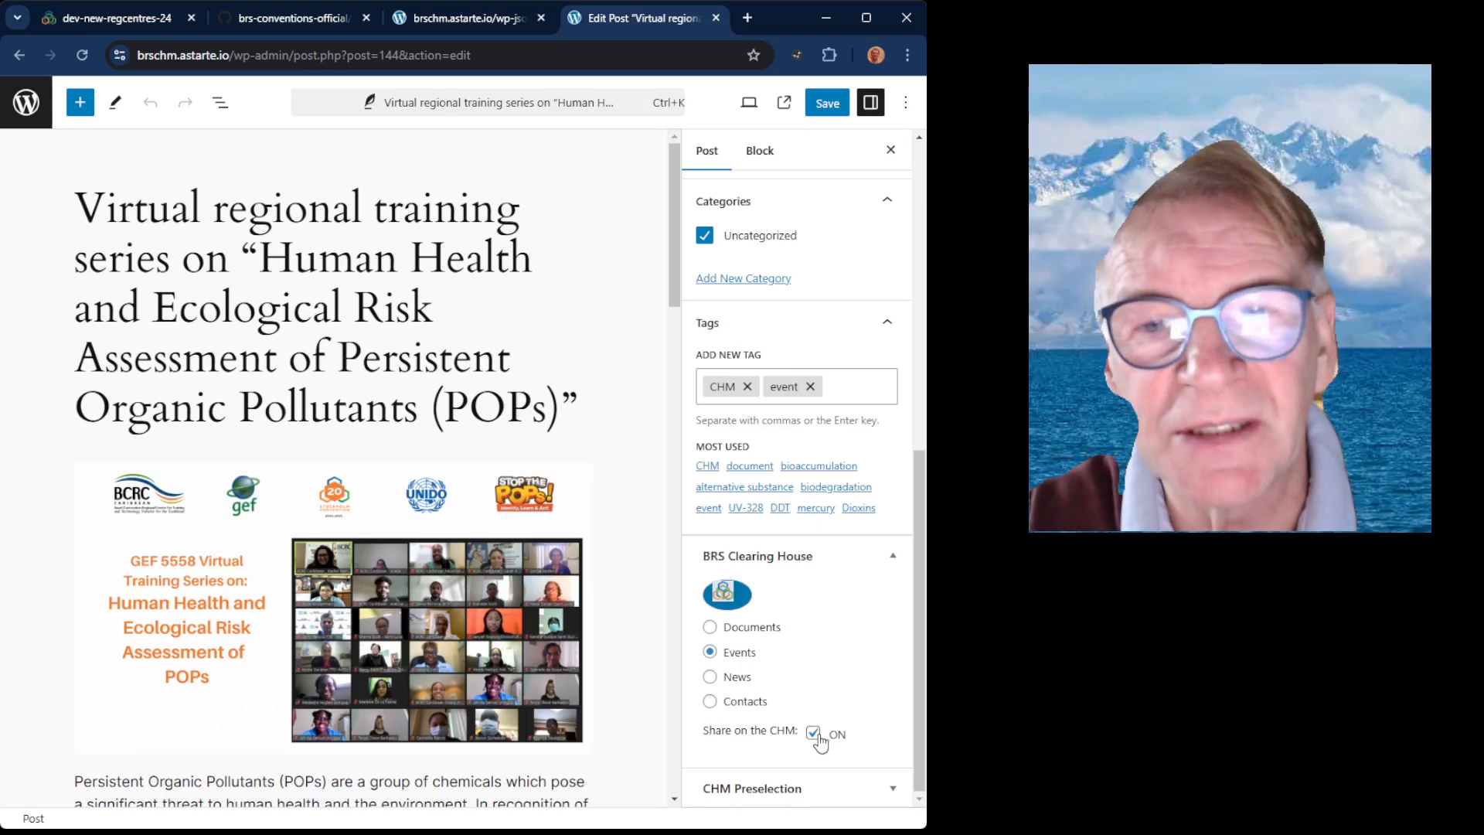
{"action": "left_click_drag", "start_coordinate": [671, 289], "coordinate": [642, 719]}
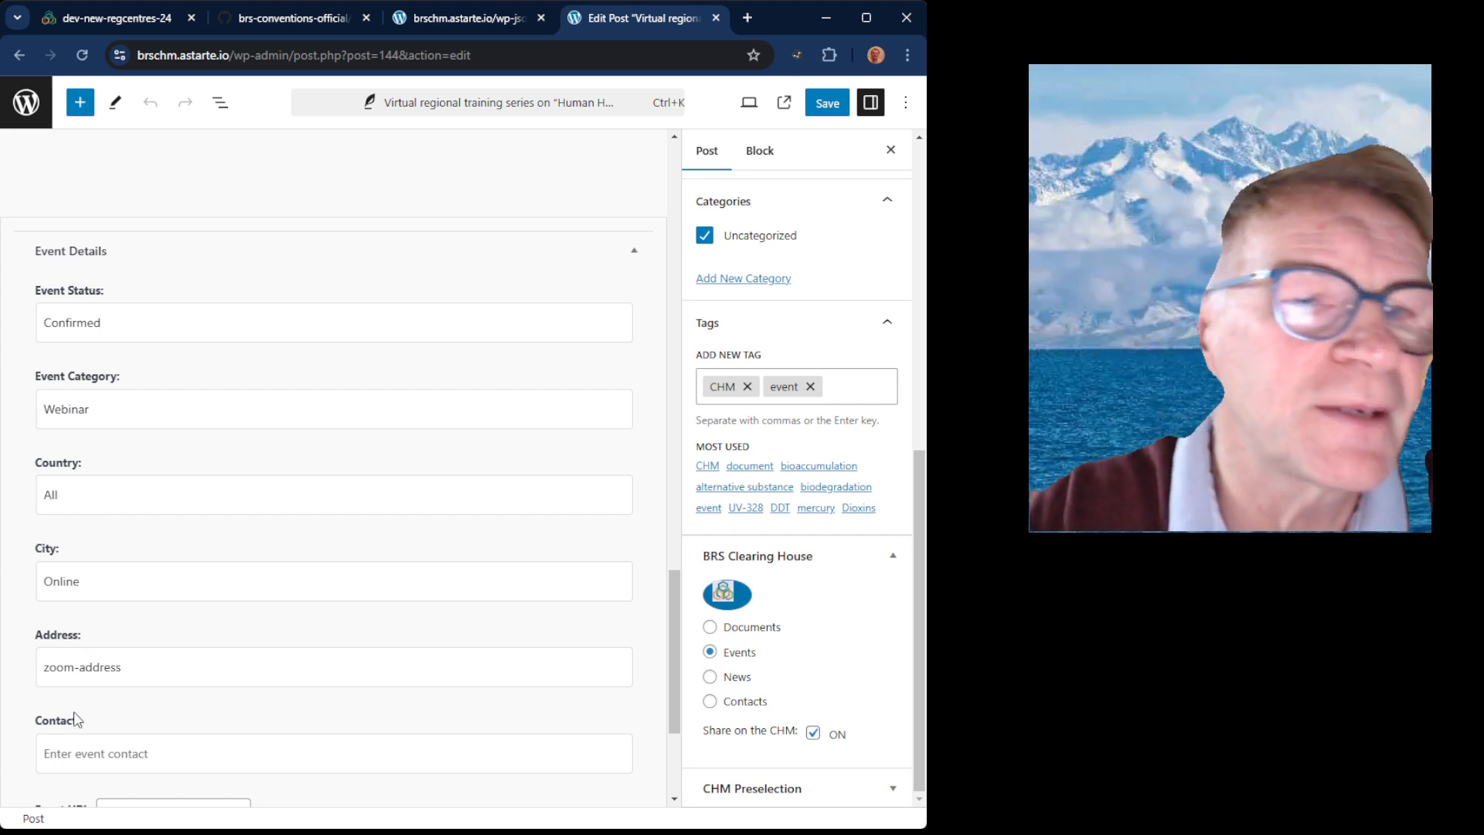
{"action": "scroll", "coordinate": [77, 722], "scroll_direction": "down", "scroll_amount": 3}
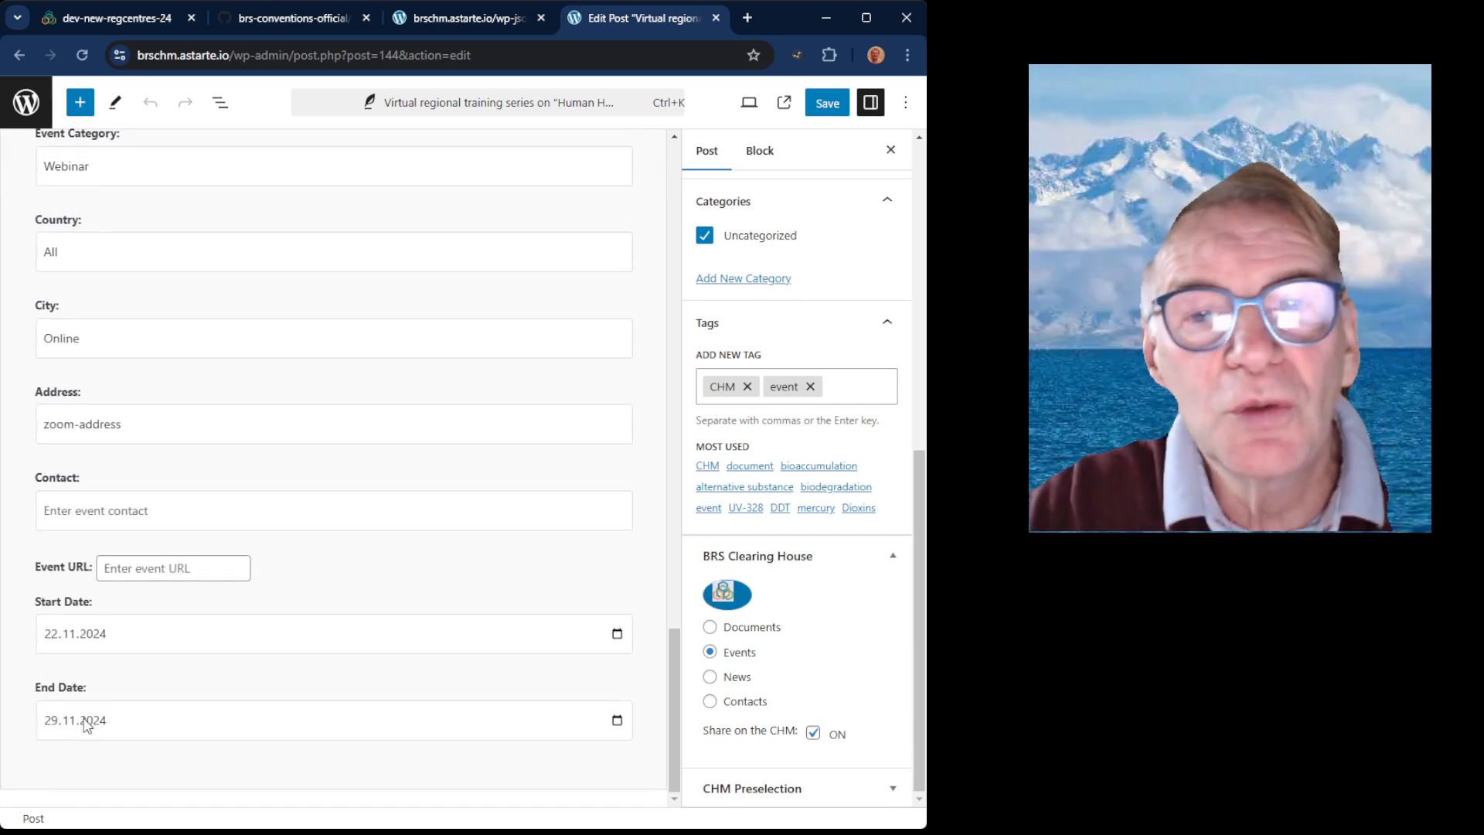
{"action": "scroll", "coordinate": [87, 724], "scroll_direction": "up", "scroll_amount": 1}
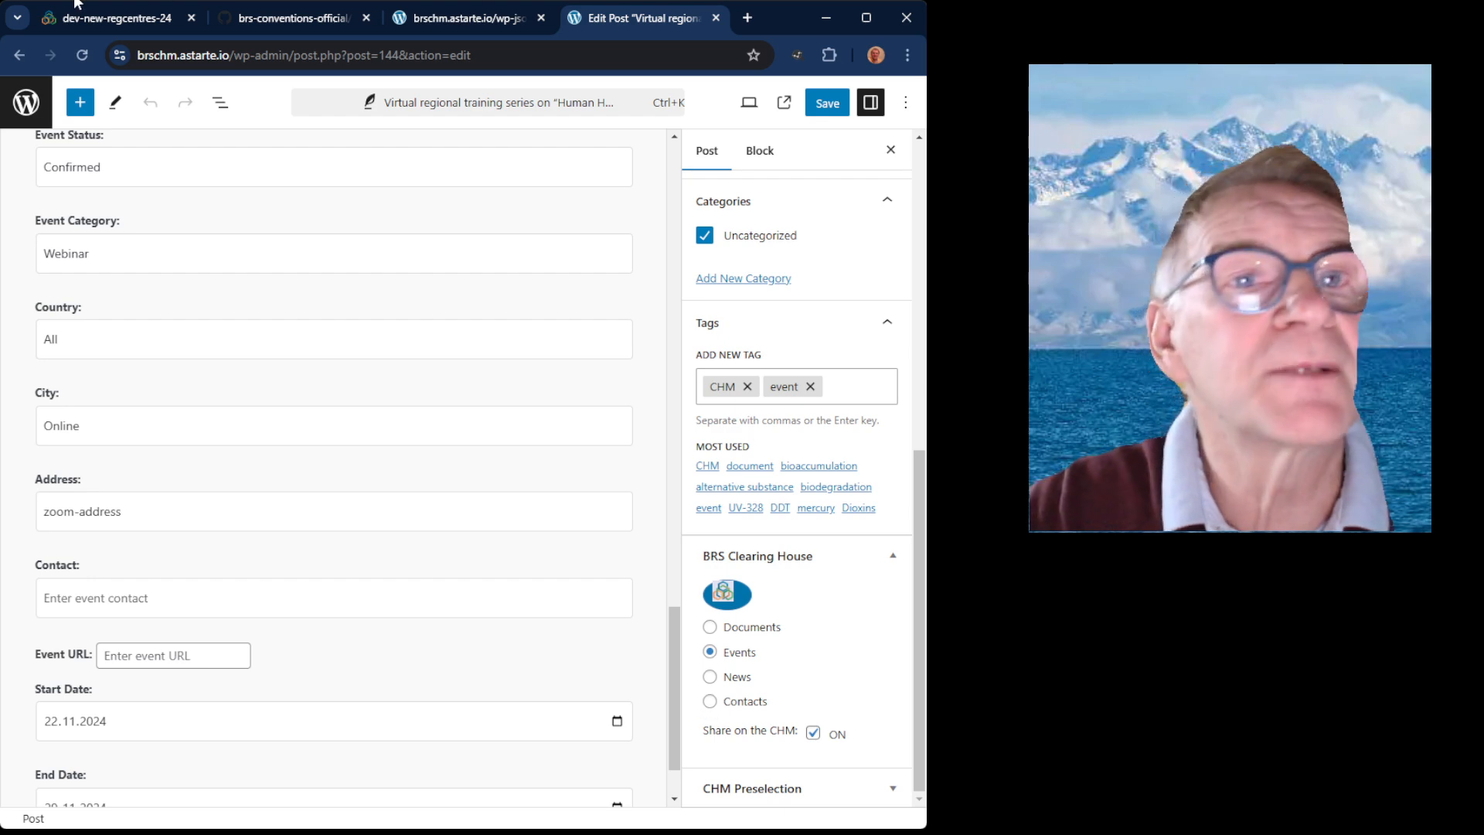
Step: Open the "Chemical expert in Germany" post for editing from the posts list and review its contact details fields
{"action": "left_click", "coordinate": [20, 56]}
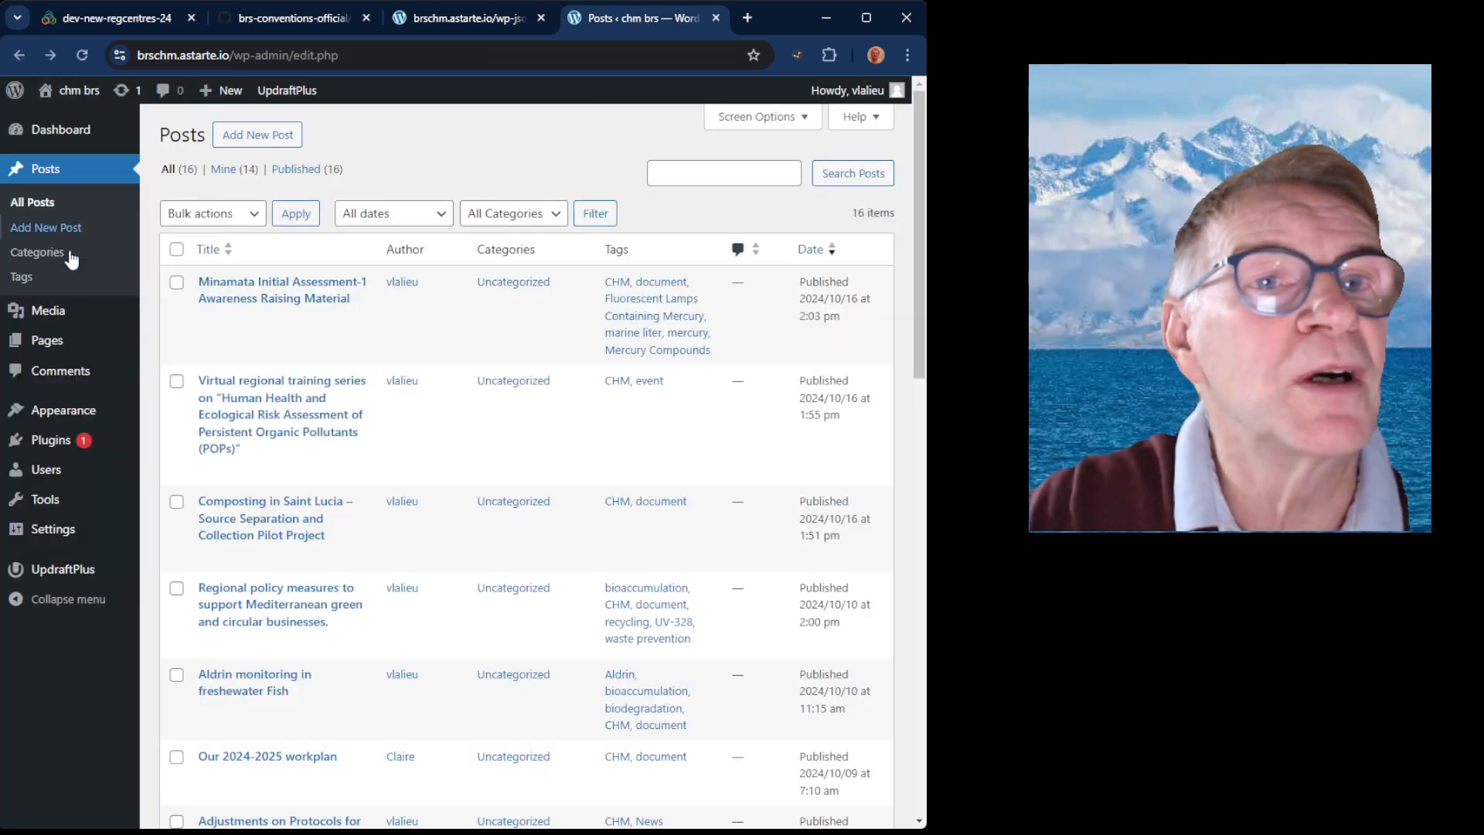
{"action": "scroll", "coordinate": [263, 553], "scroll_direction": "down", "scroll_amount": 4}
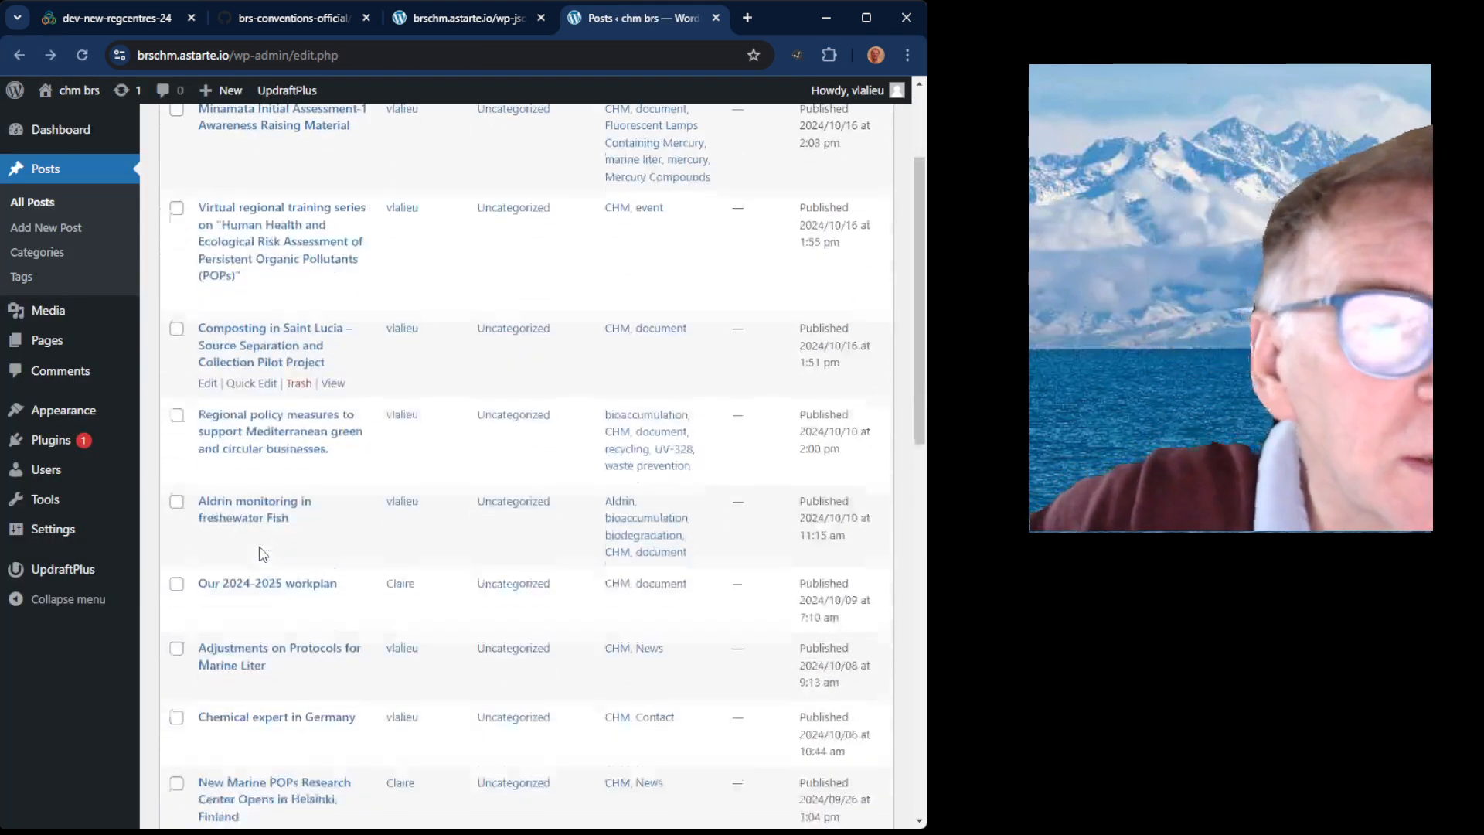
{"action": "scroll", "coordinate": [263, 553], "scroll_direction": "down", "scroll_amount": 1}
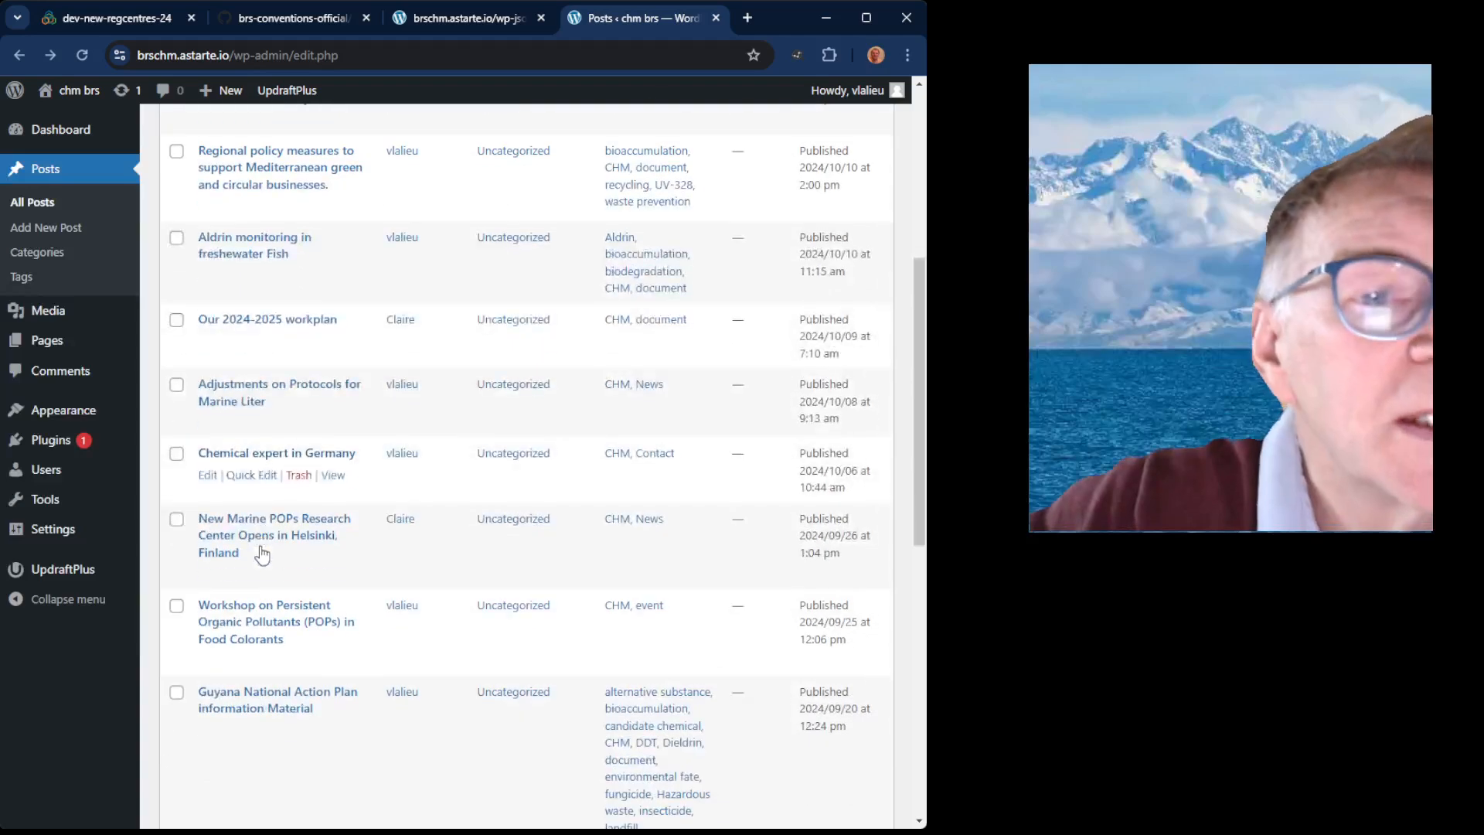
{"action": "left_click", "coordinate": [208, 476]}
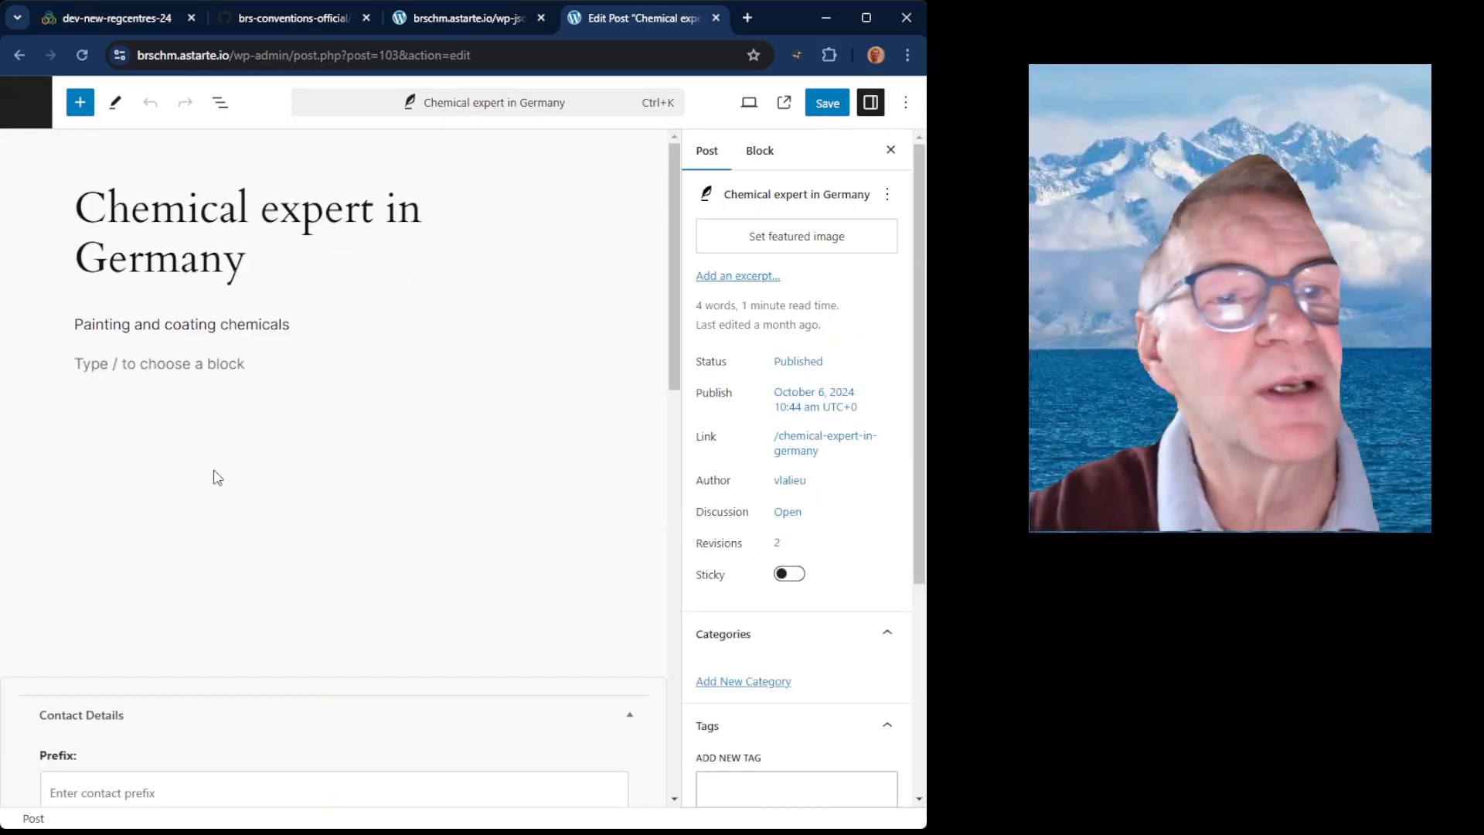
{"action": "scroll", "coordinate": [225, 475], "scroll_direction": "down", "scroll_amount": 9}
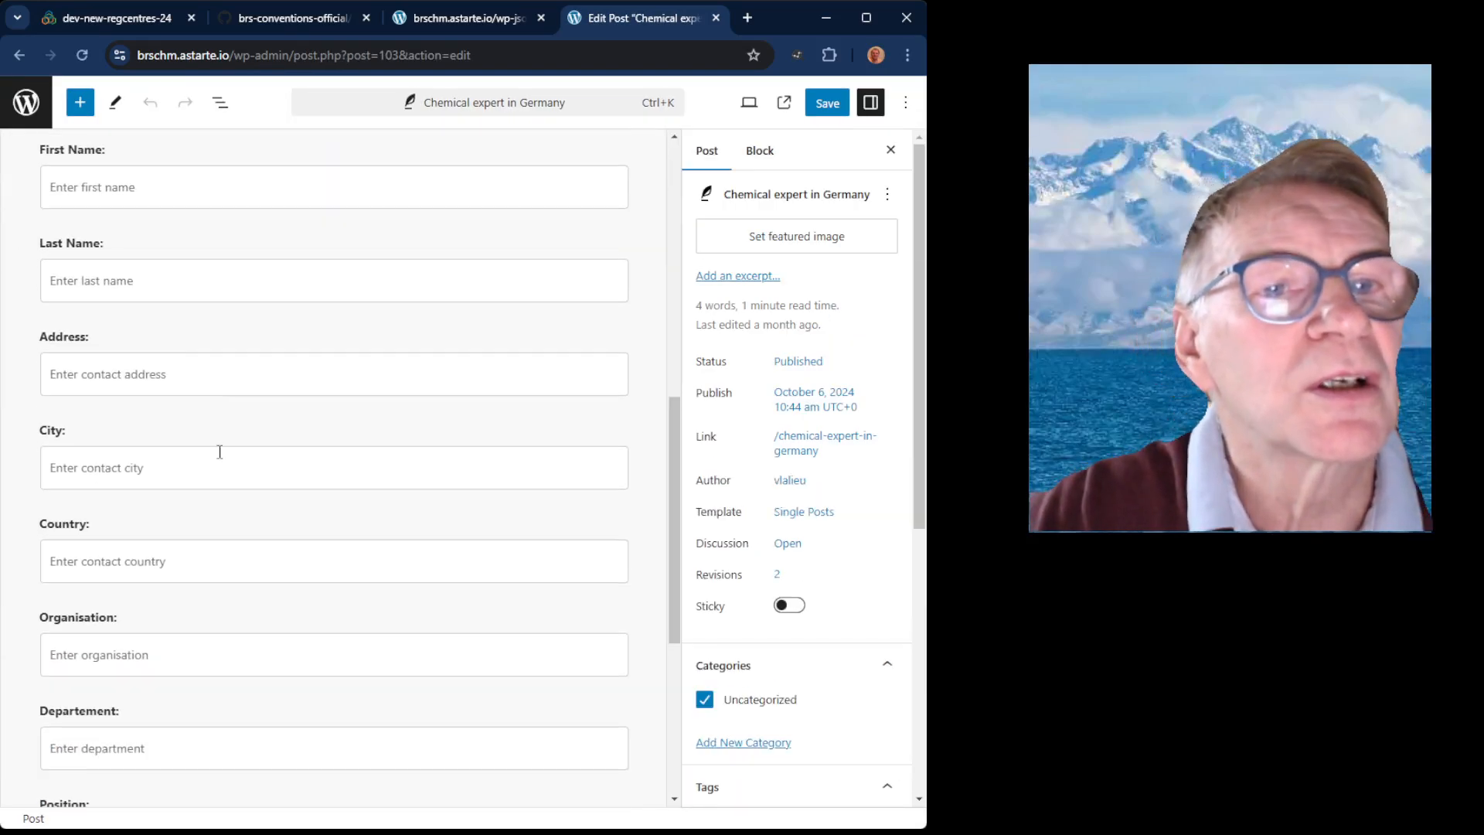
{"action": "scroll", "coordinate": [232, 464], "scroll_direction": "down", "scroll_amount": 5}
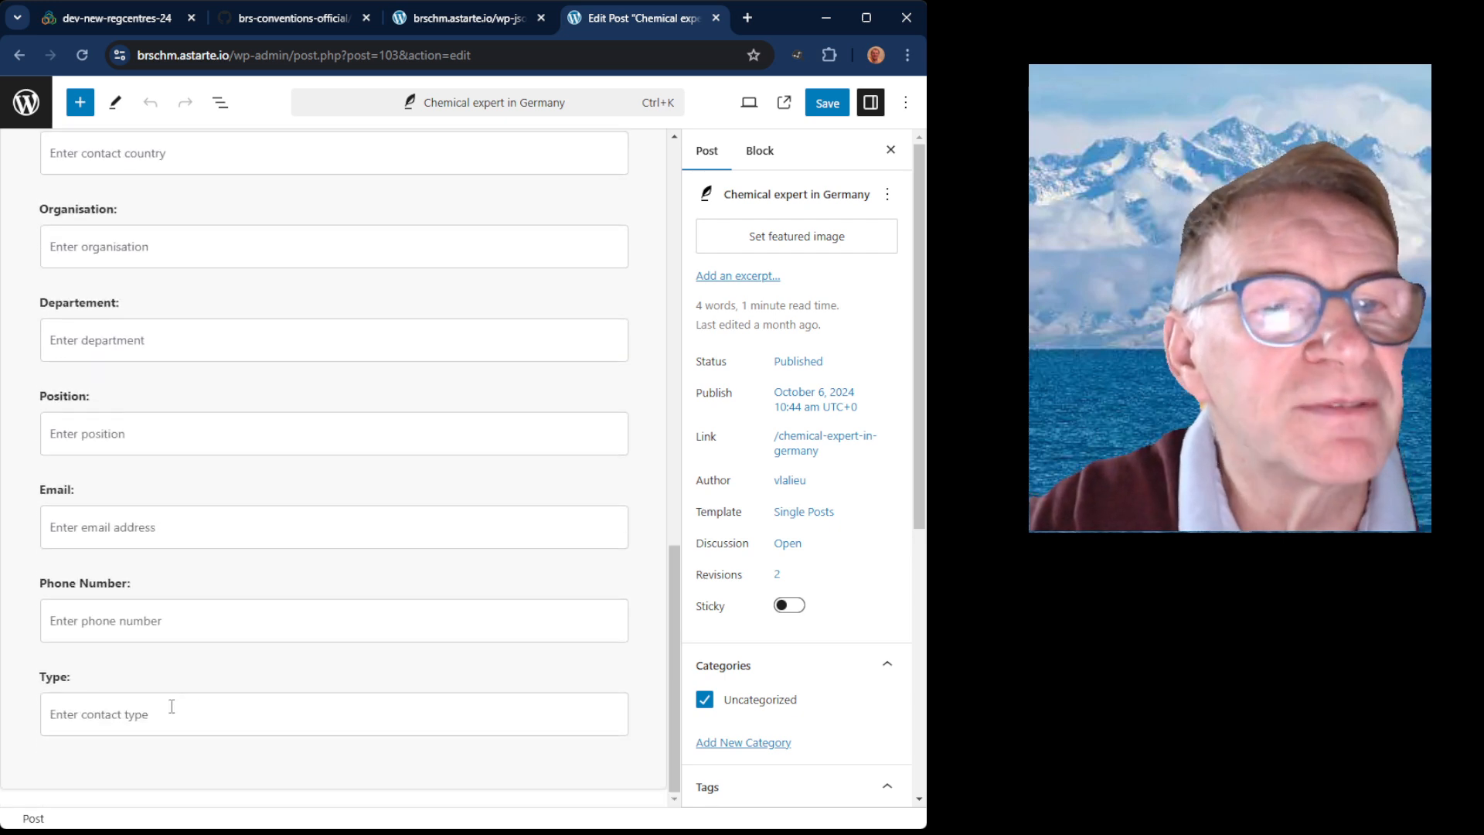
{"action": "scroll", "coordinate": [171, 706], "scroll_direction": "up", "scroll_amount": 8}
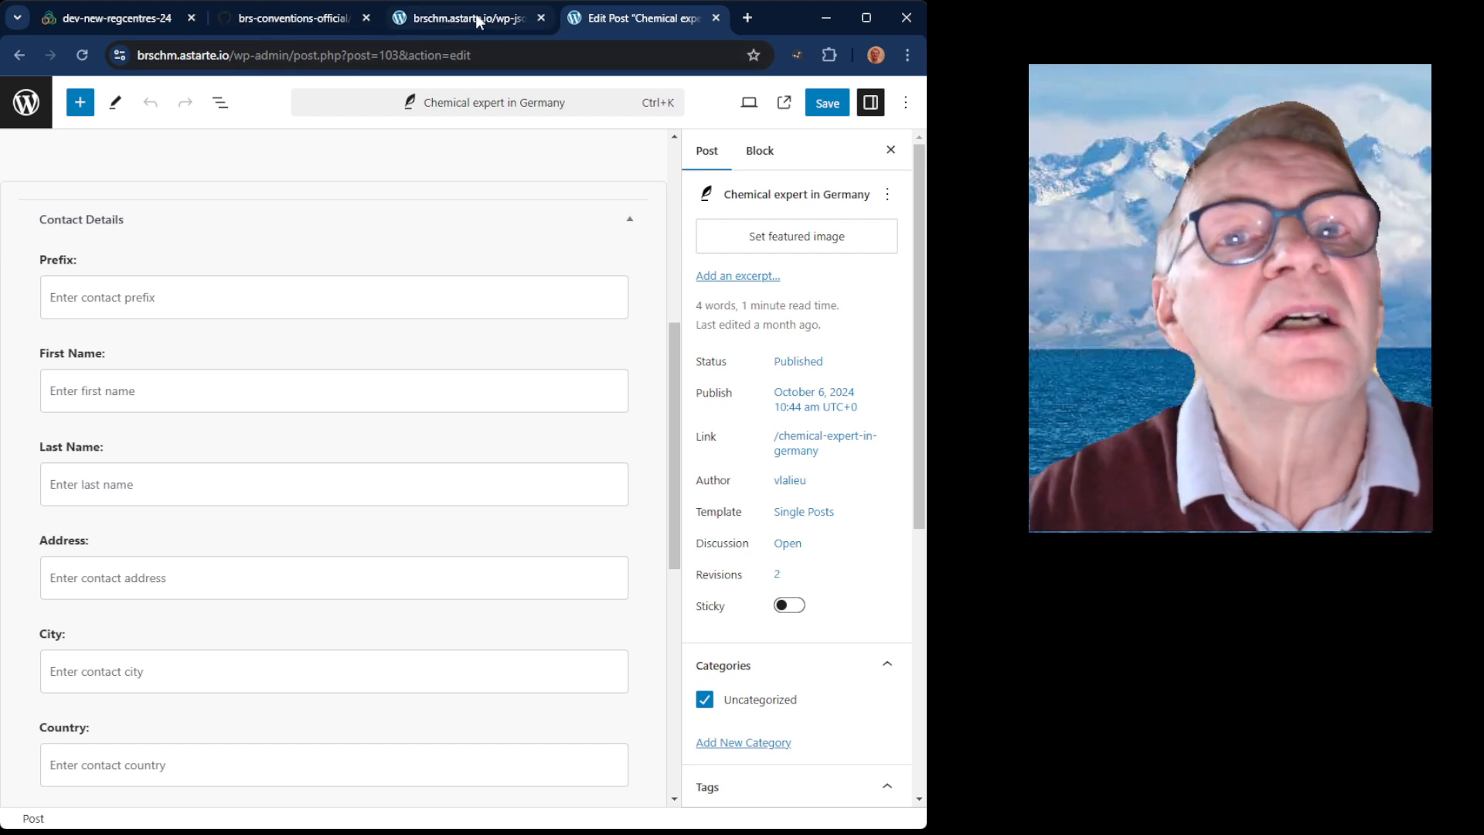
Step: Switch back to the Regional Centres portal and view its contacts list and its news list
{"action": "left_click", "coordinate": [123, 23]}
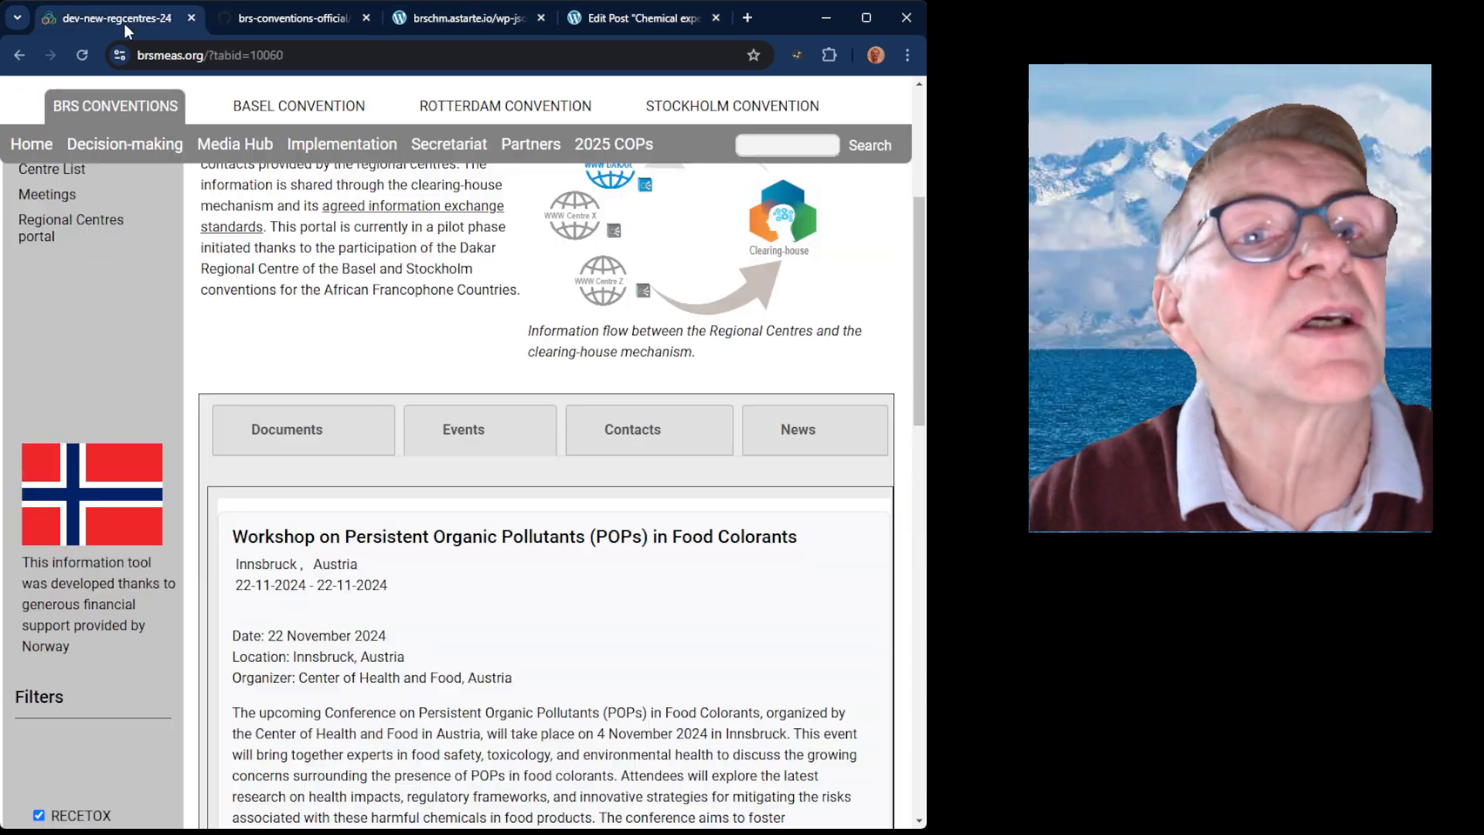
{"action": "left_click", "coordinate": [661, 437]}
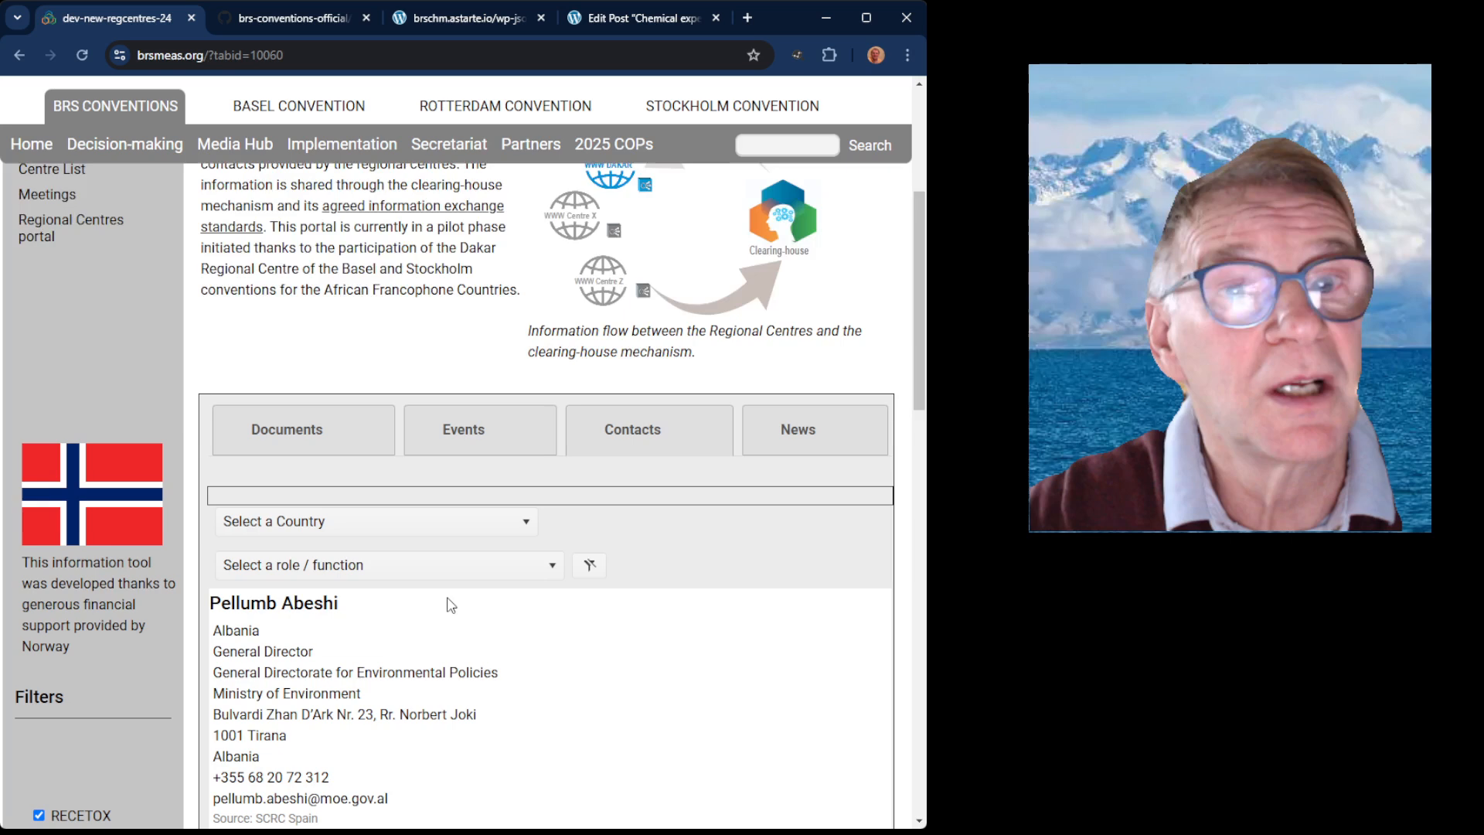
{"action": "scroll", "coordinate": [453, 606], "scroll_direction": "down", "scroll_amount": 1}
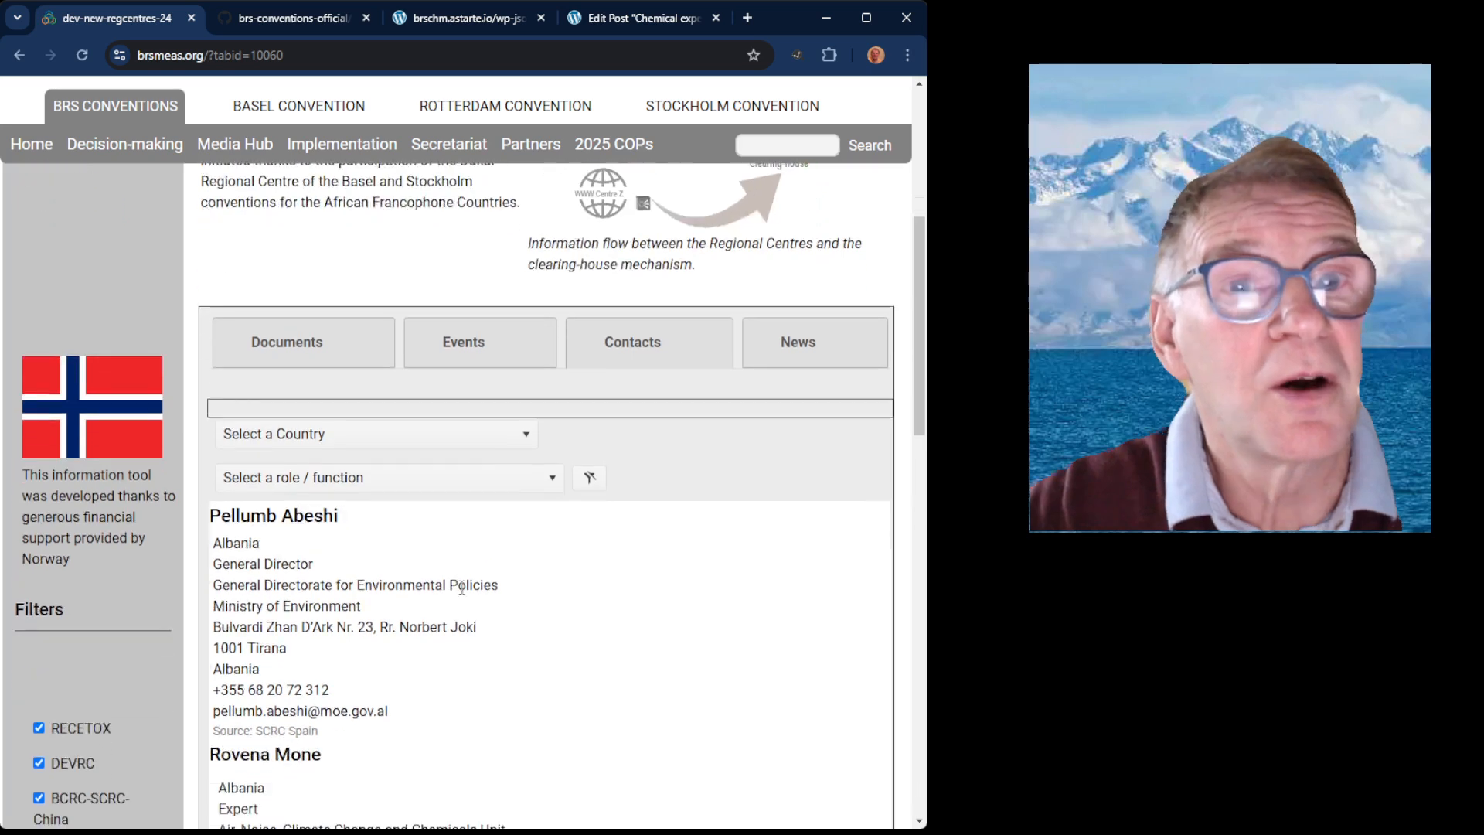
{"action": "left_click", "coordinate": [803, 354]}
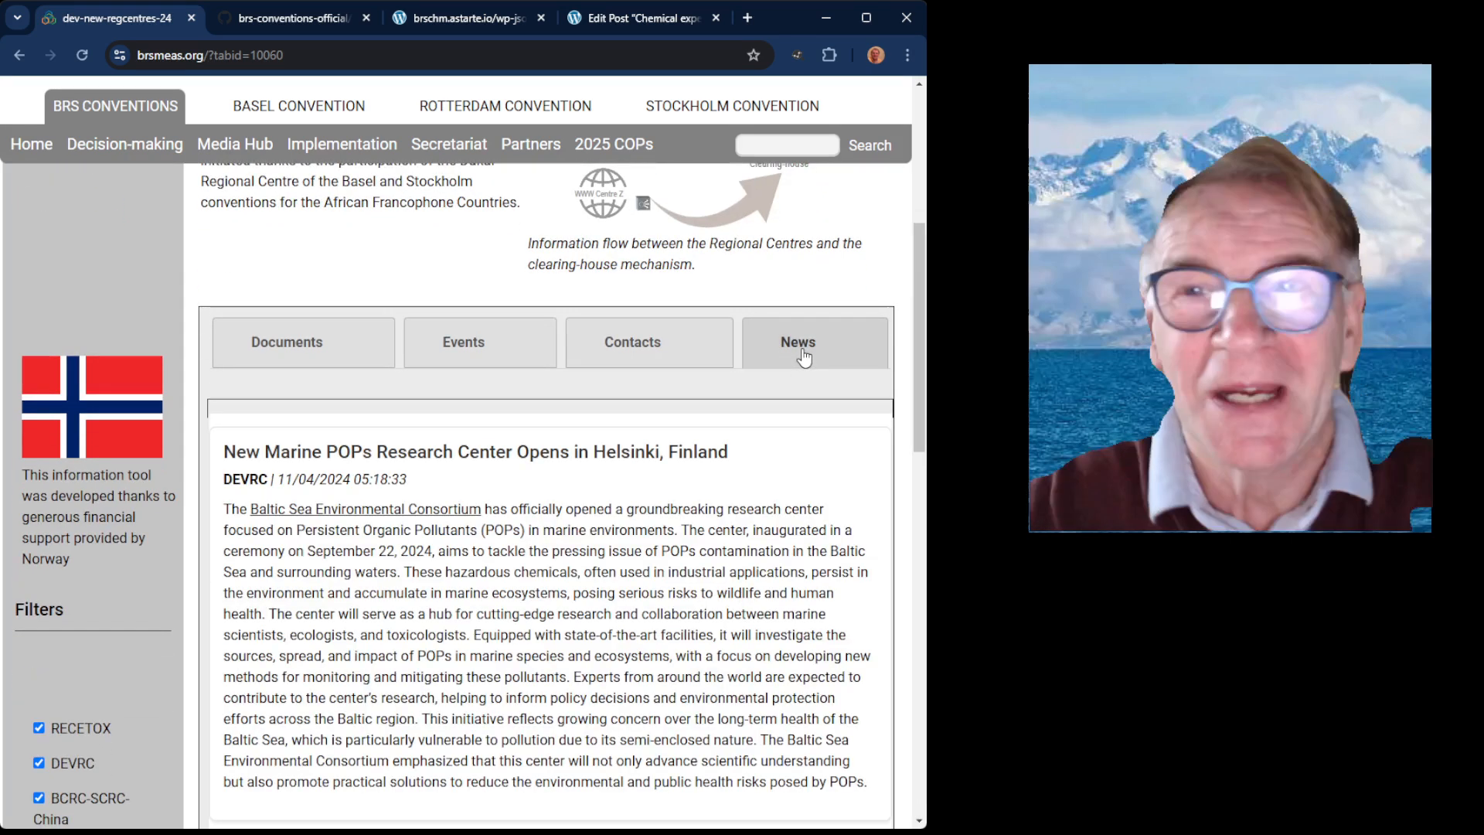